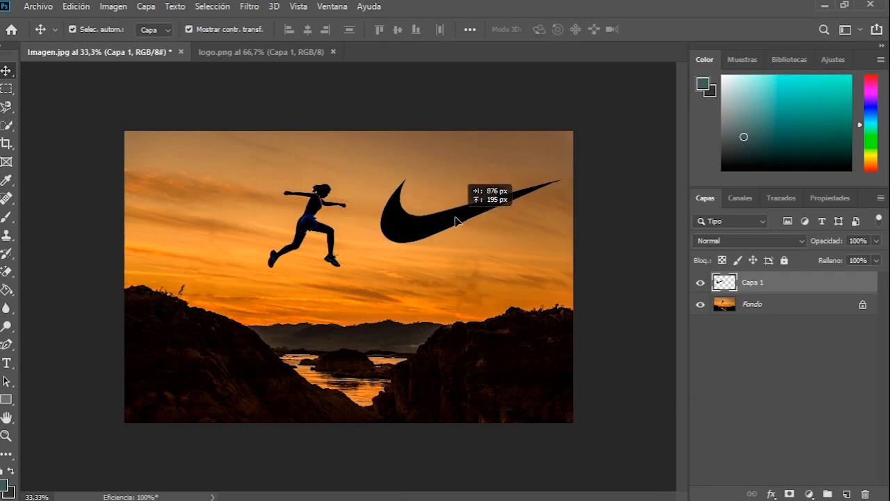
# Step: Apply a white Color Overlay layer style to the Nike logo layer
pyautogui.click(432, 290)
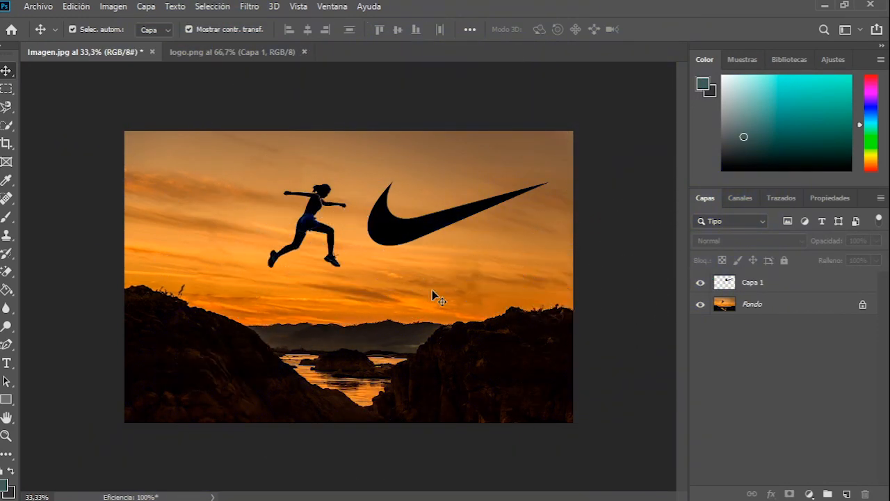
pyautogui.click(800, 287)
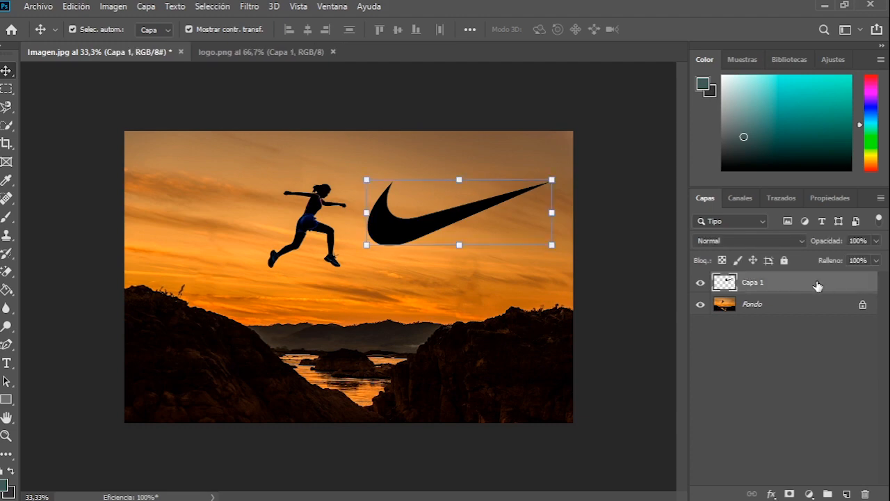
pyautogui.doubleClick(817, 285)
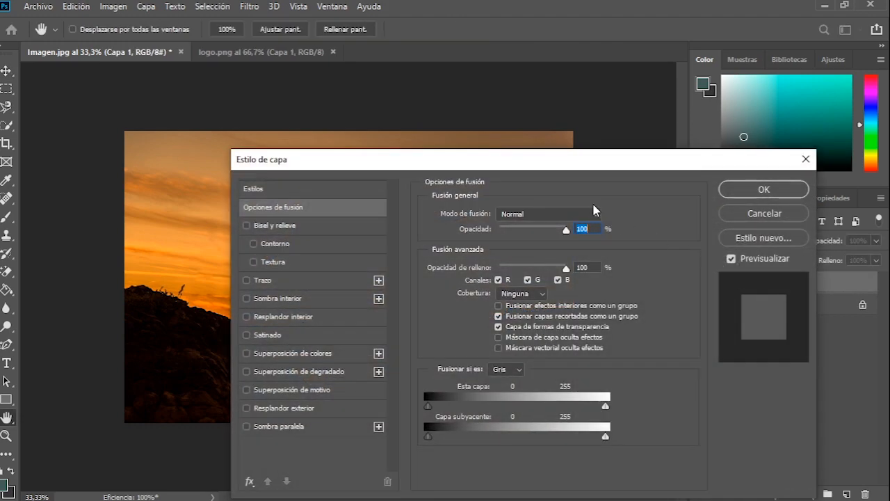
pyautogui.moveTo(529, 171); pyautogui.dragTo(769, 96)
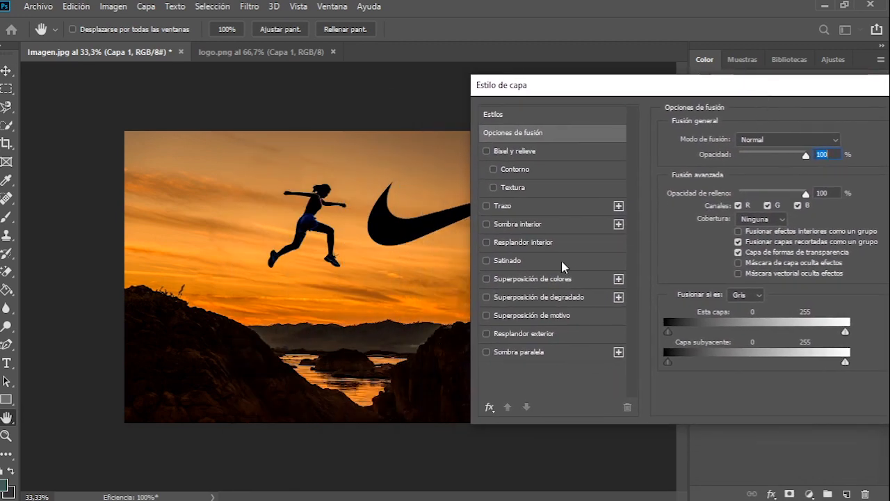
pyautogui.click(490, 284)
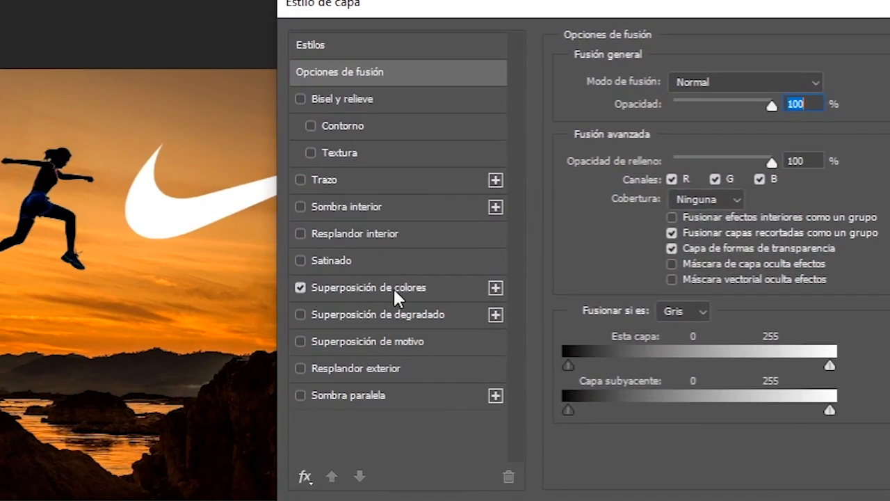
pyautogui.click(393, 287)
pyautogui.click(828, 85)
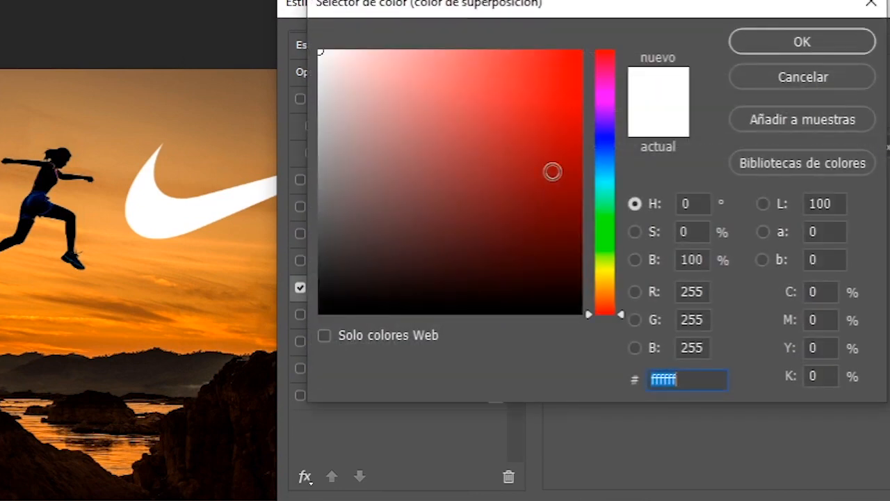
pyautogui.moveTo(552, 171); pyautogui.dragTo(504, 195)
pyautogui.moveTo(550, 94)
pyautogui.mouseDown()
pyautogui.moveTo(312, 60)
pyautogui.moveTo(308, 44)
pyautogui.mouseUp()
pyautogui.click(764, 54)
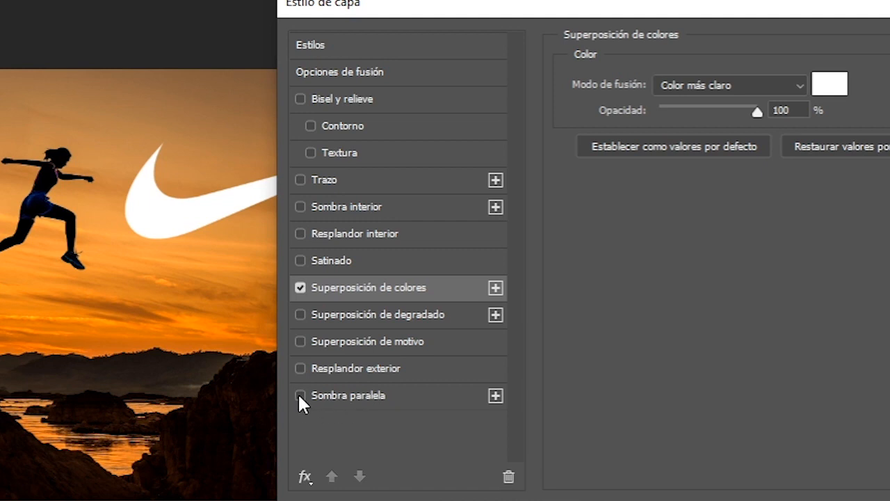
# Step: Add a drop shadow with 52% opacity to the logo layer and compare the image with the logo hidden and shown
pyautogui.click(316, 393)
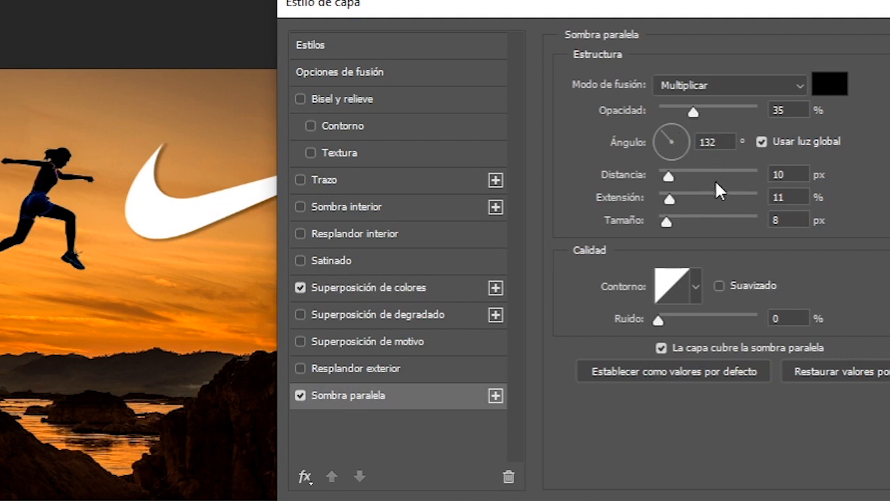
pyautogui.moveTo(693, 113); pyautogui.dragTo(710, 110)
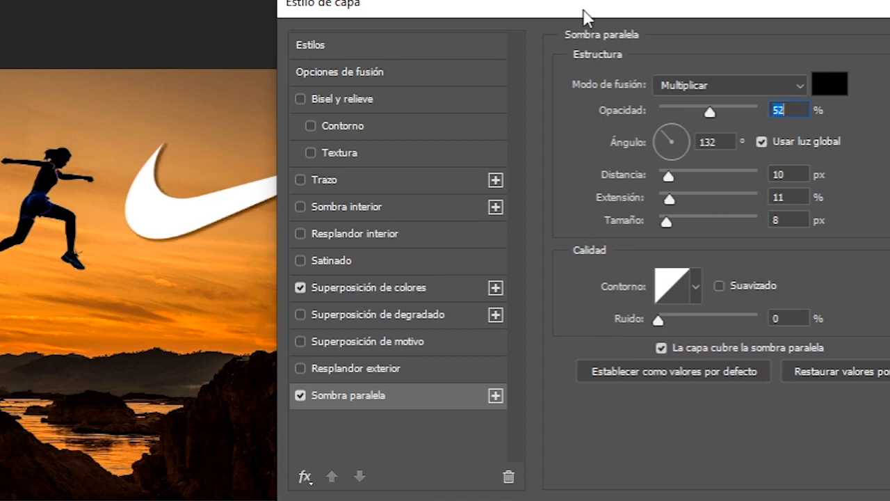
pyautogui.moveTo(586, 10); pyautogui.dragTo(0, 363)
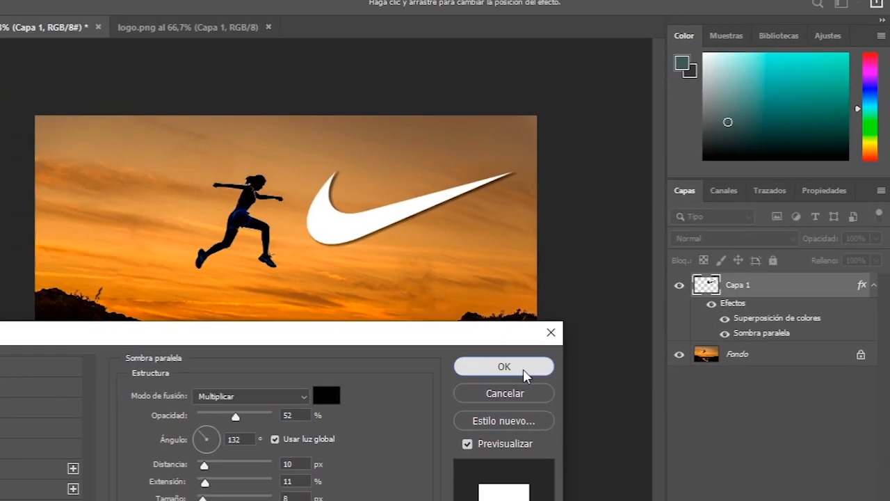
pyautogui.click(385, 399)
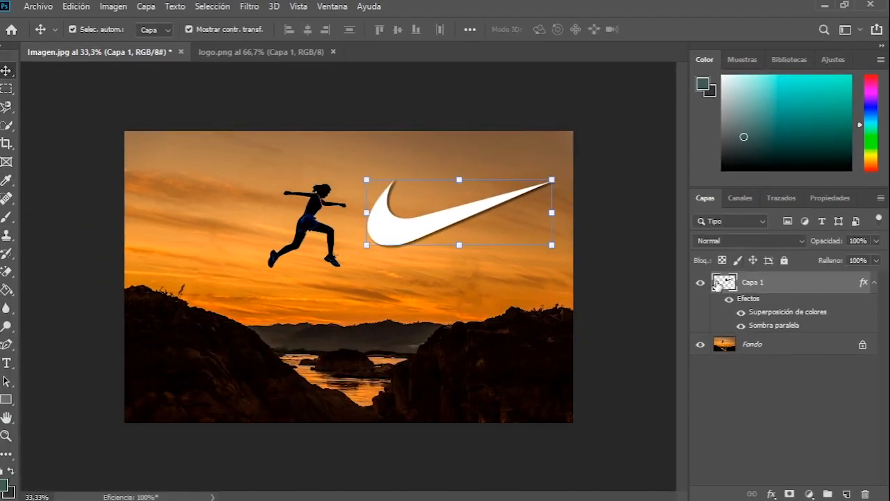
pyautogui.click(700, 284)
pyautogui.click(700, 284)
pyautogui.click(556, 319)
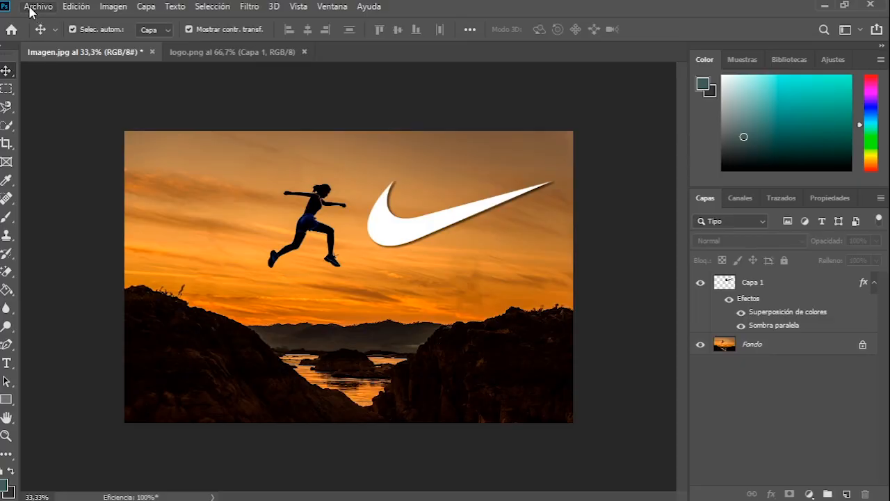
# Step: Open the luces image from the Imagenes folder
pyautogui.click(37, 6)
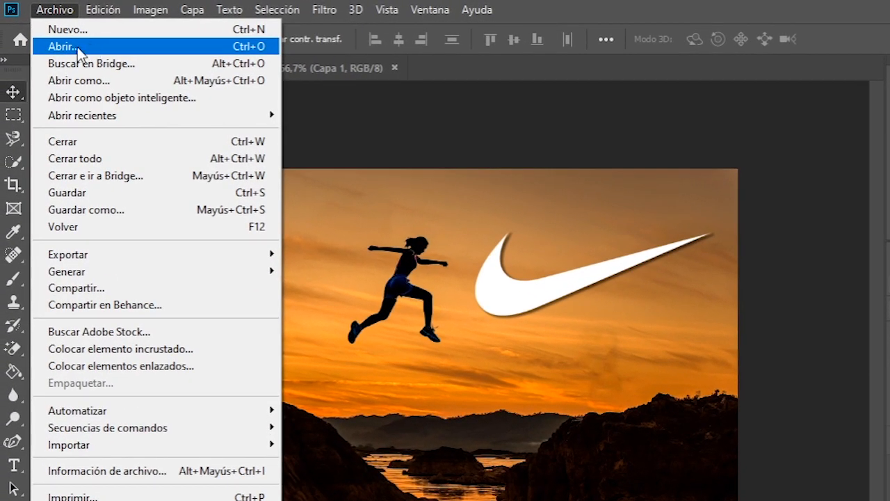
pyautogui.click(78, 49)
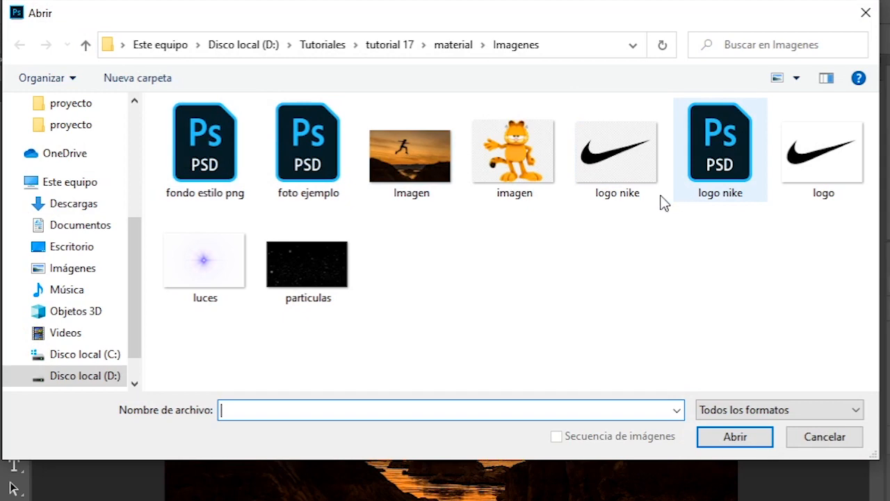
pyautogui.click(207, 289)
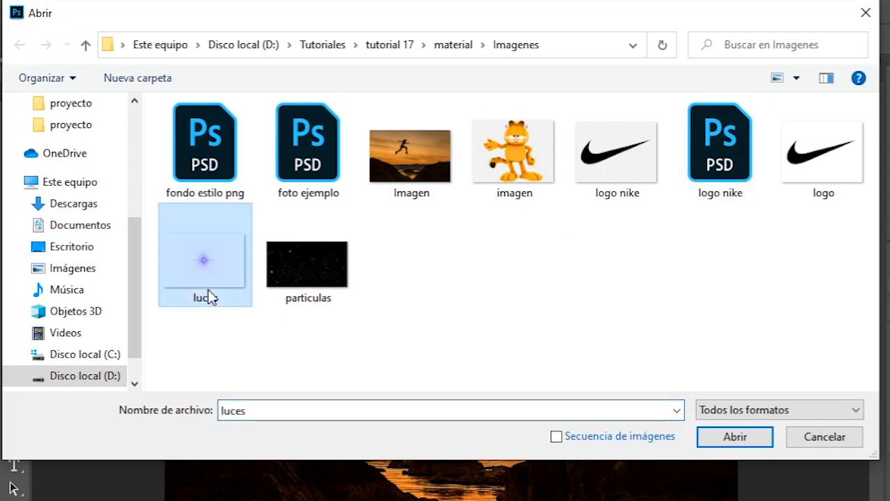
pyautogui.click(737, 438)
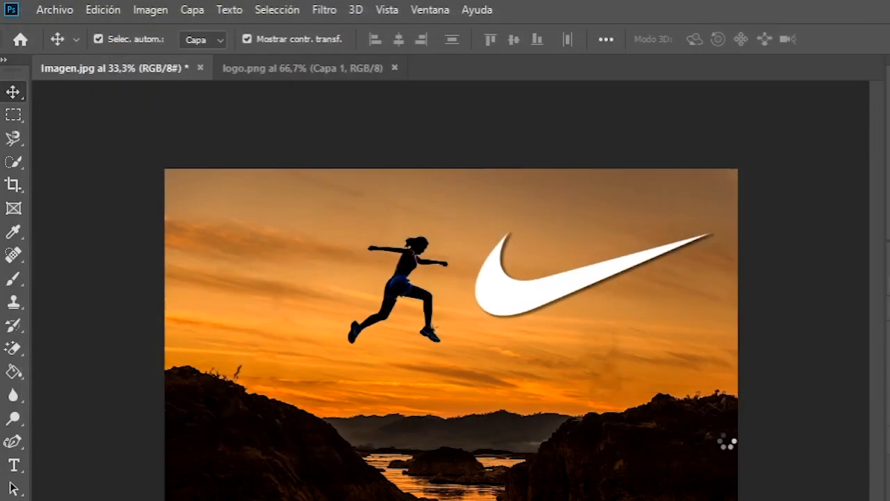
pyautogui.click(673, 342)
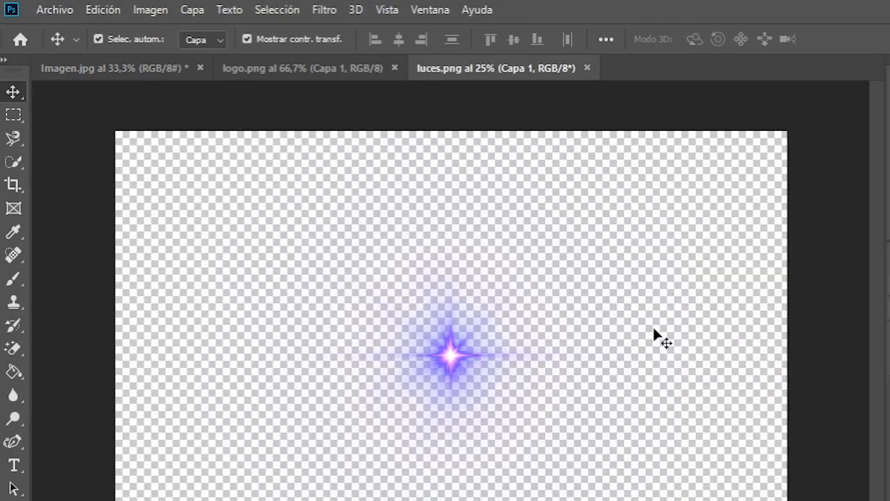
# Step: Copy the light flare from luces.png into Imagen.jpg and place it over the slope of the left hill
pyautogui.moveTo(510, 71); pyautogui.dragTo(434, 172)
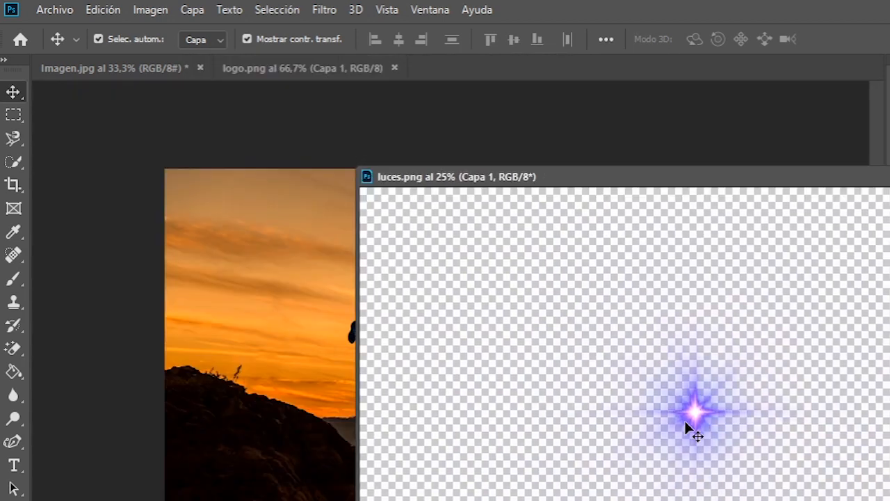
pyautogui.moveTo(685, 422); pyautogui.dragTo(309, 379)
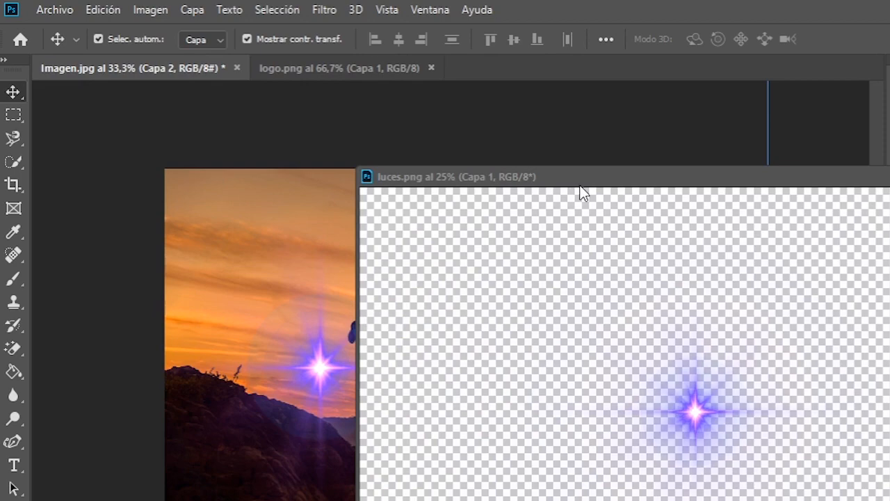
pyautogui.moveTo(580, 186); pyautogui.dragTo(498, 73)
pyautogui.click(151, 72)
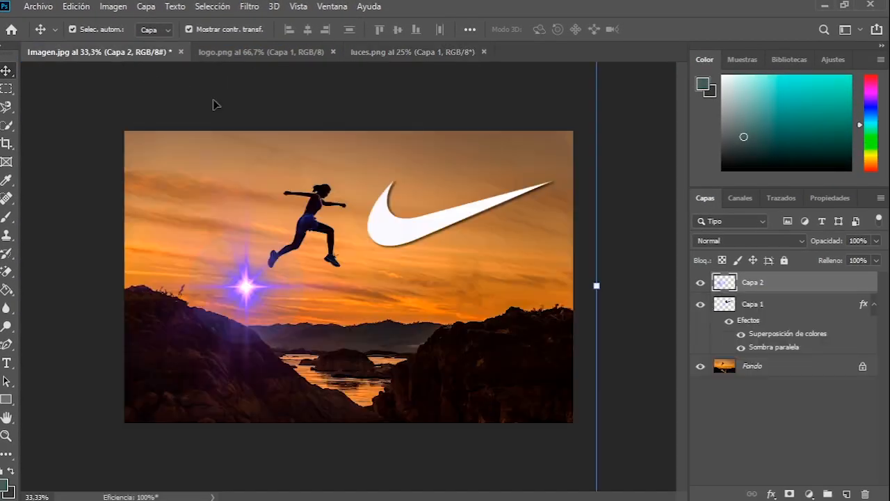
pyautogui.moveTo(263, 298); pyautogui.dragTo(277, 333)
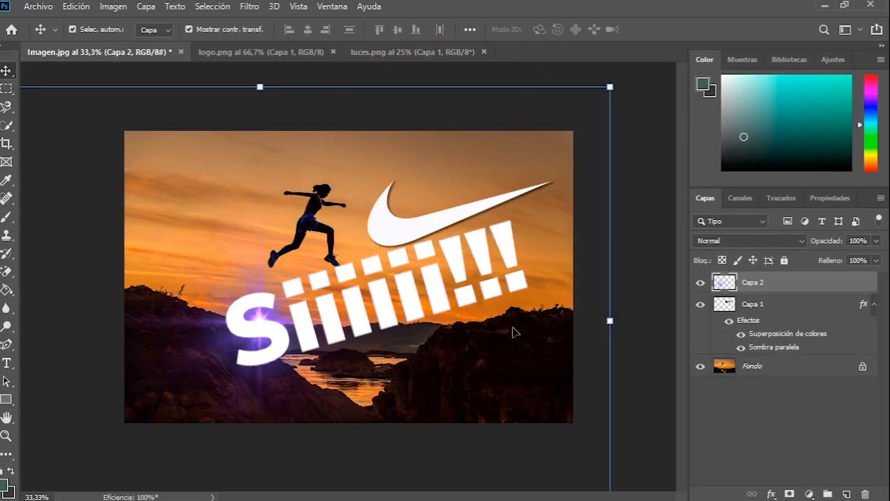
# Step: Add a Hue/Saturation adjustment above the flare with hue -38 and clip it to the flare layer
pyautogui.click(874, 304)
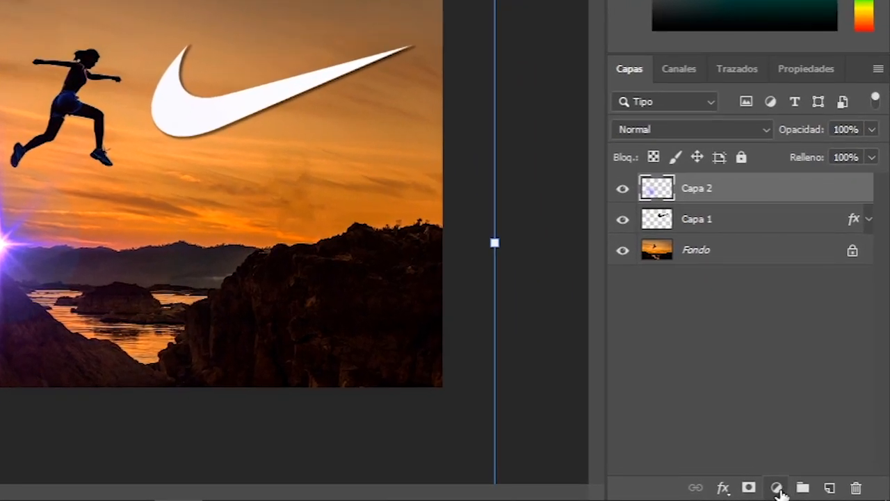
pyautogui.click(778, 488)
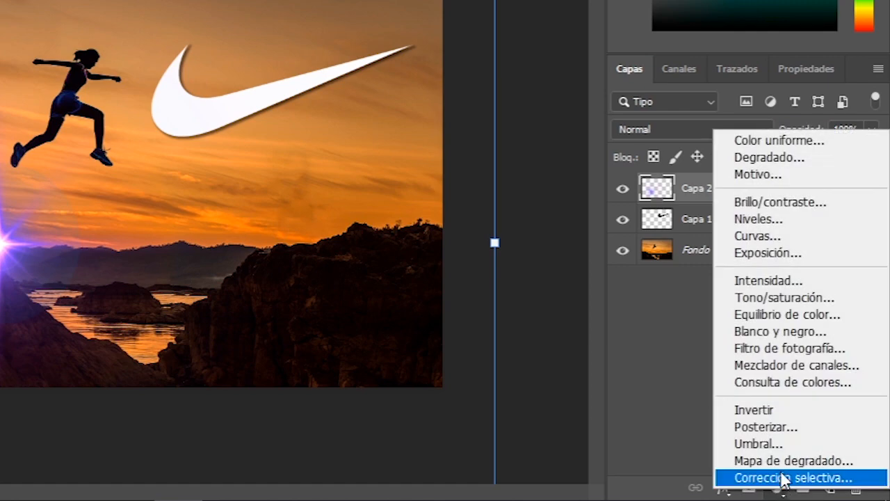
pyautogui.click(765, 299)
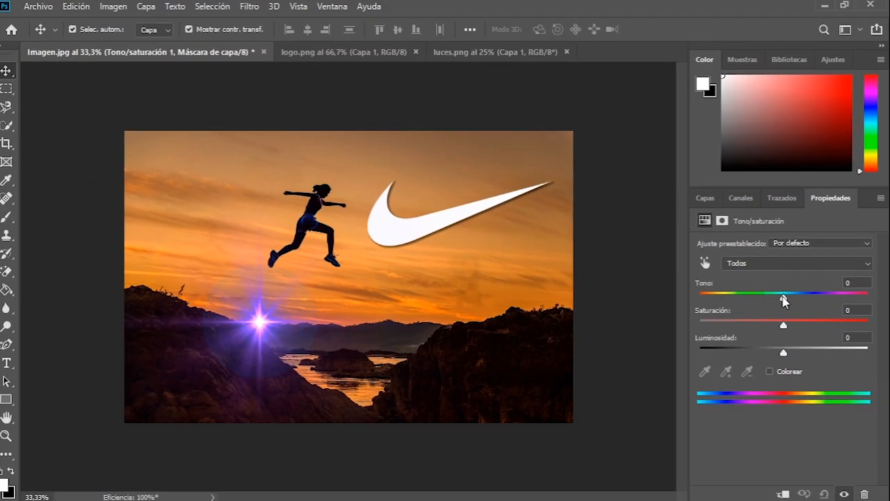
pyautogui.moveTo(783, 299); pyautogui.dragTo(756, 300)
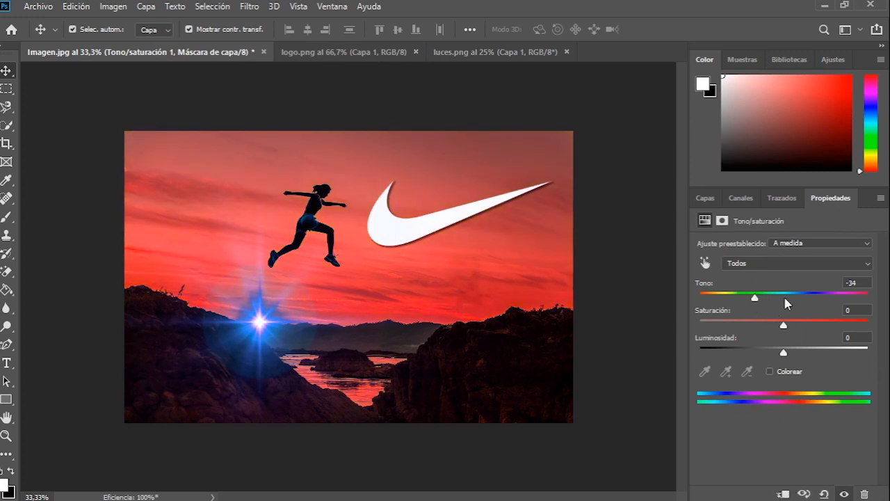
pyautogui.moveTo(755, 299); pyautogui.dragTo(752, 299)
pyautogui.click(784, 495)
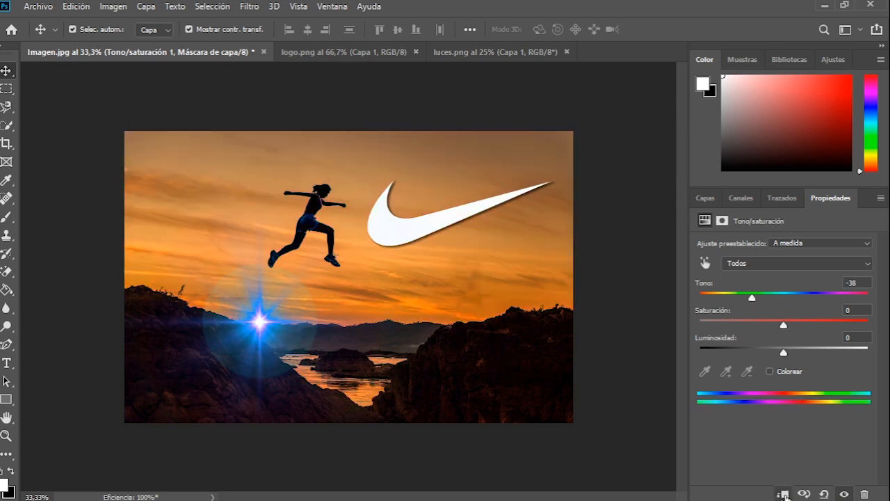
# Step: Set the flare adjustment's hue to -180 and saturation to -43, raise its lightness slightly, and compare the image with and without it
pyautogui.moveTo(756, 300); pyautogui.dragTo(694, 305)
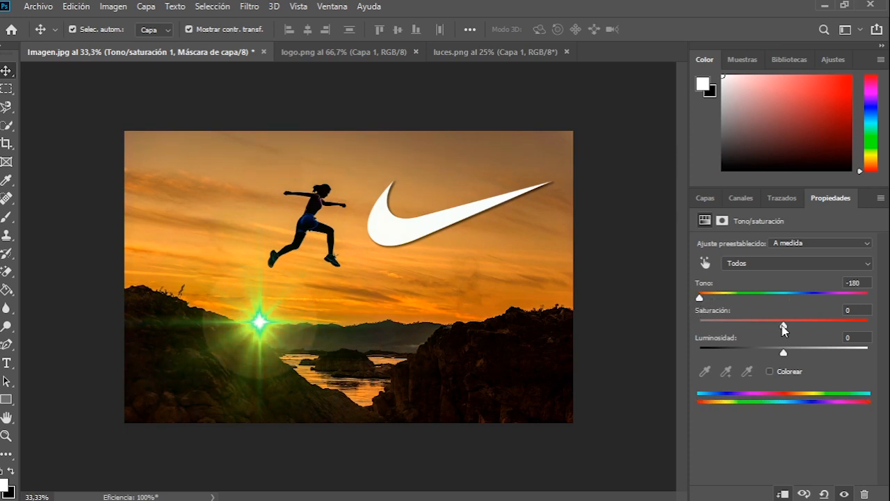
pyautogui.moveTo(783, 325); pyautogui.dragTo(748, 328)
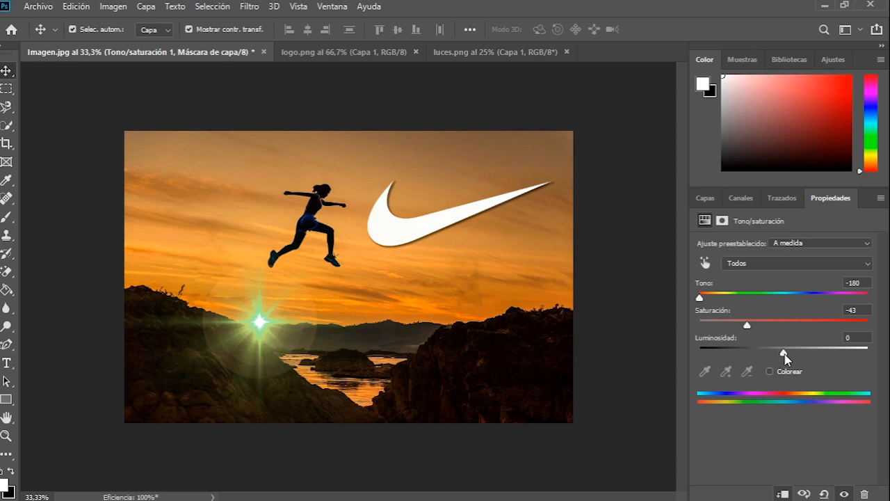
pyautogui.moveTo(785, 356)
pyautogui.mouseDown()
pyautogui.moveTo(803, 355)
pyautogui.moveTo(790, 354)
pyautogui.mouseUp()
pyautogui.click(704, 200)
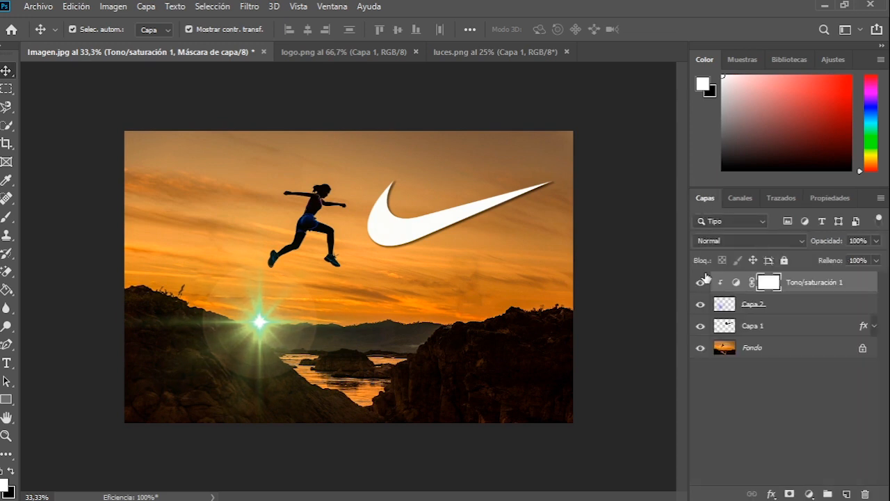
pyautogui.click(700, 282)
pyautogui.click(700, 282)
# Step: Set the Hue/Saturation adjustment layer's blend mode to Trama (Screen), try lower opacities, and leave it at 100%
pyautogui.click(733, 245)
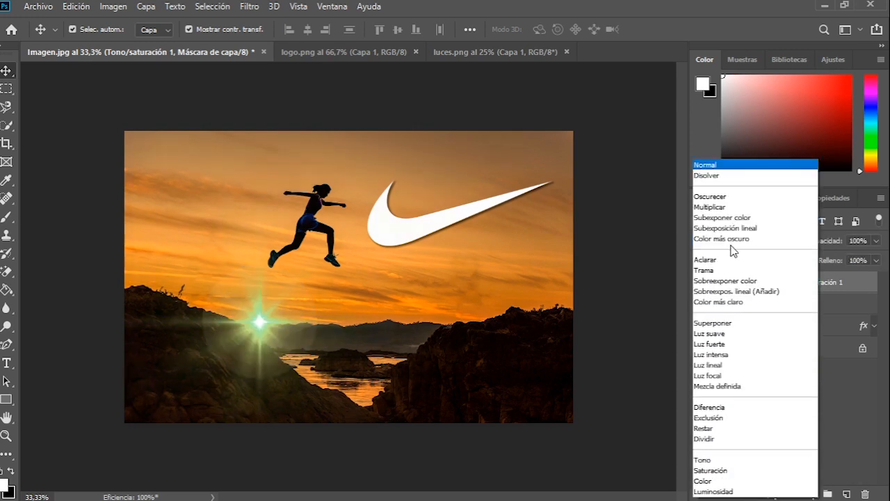
pyautogui.click(733, 271)
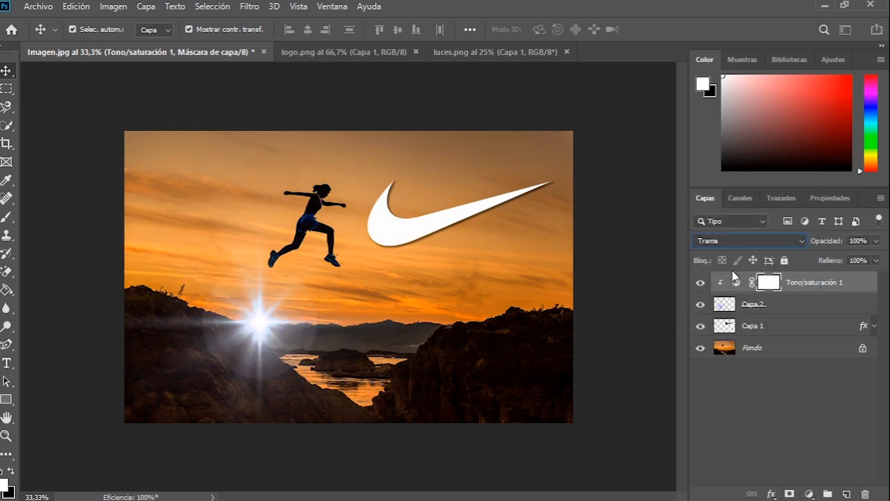
pyautogui.click(876, 244)
pyautogui.moveTo(876, 260); pyautogui.dragTo(842, 258)
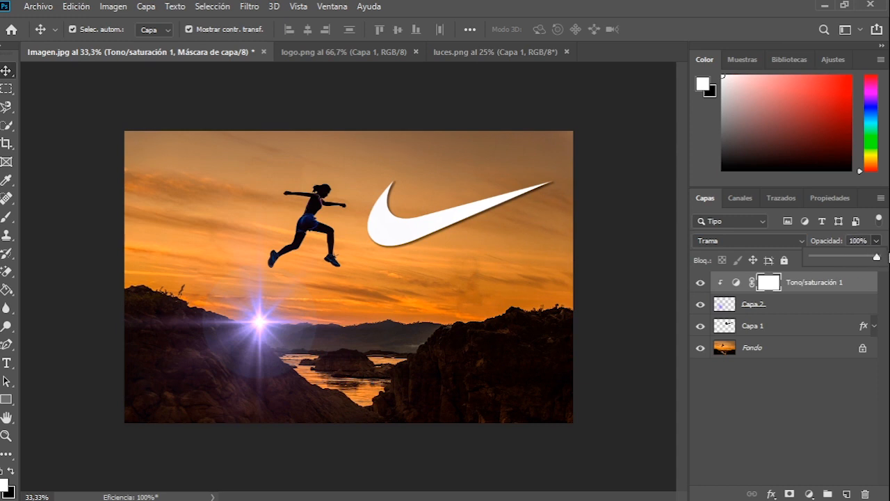
# Step: Reduce the flare layer's opacity to 79% and deselect the layer
pyautogui.click(850, 306)
pyautogui.click(876, 242)
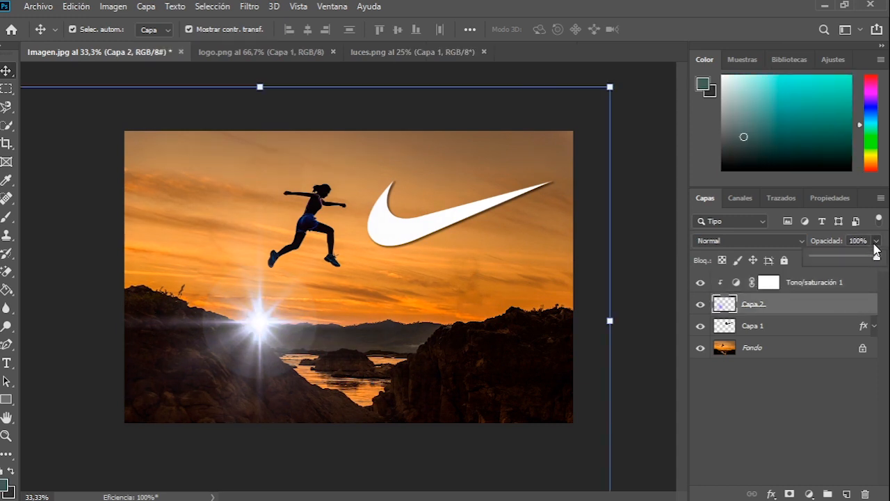
pyautogui.moveTo(875, 260)
pyautogui.mouseDown()
pyautogui.moveTo(844, 259)
pyautogui.moveTo(864, 258)
pyautogui.mouseUp()
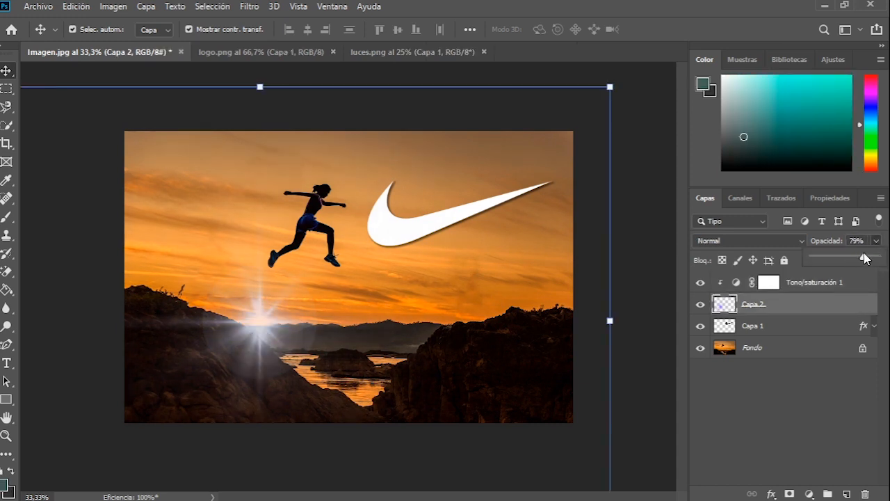
pyautogui.click(763, 410)
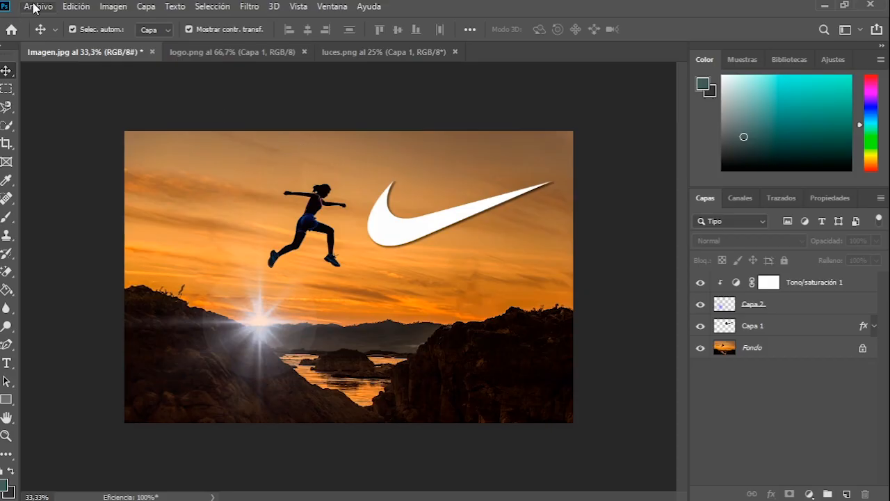
# Step: Open the Garfield picture imagen.png from the Imagenes folder, leaving its colour profile unmodified
pyautogui.click(36, 6)
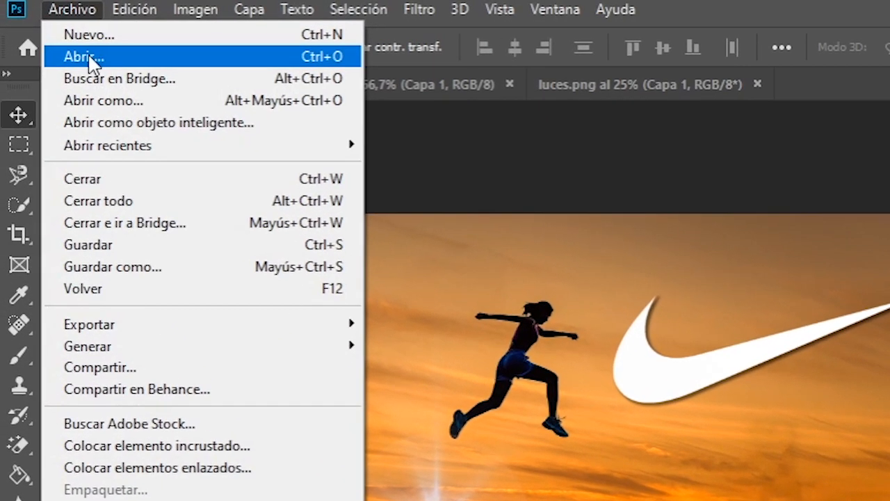
pyautogui.click(49, 36)
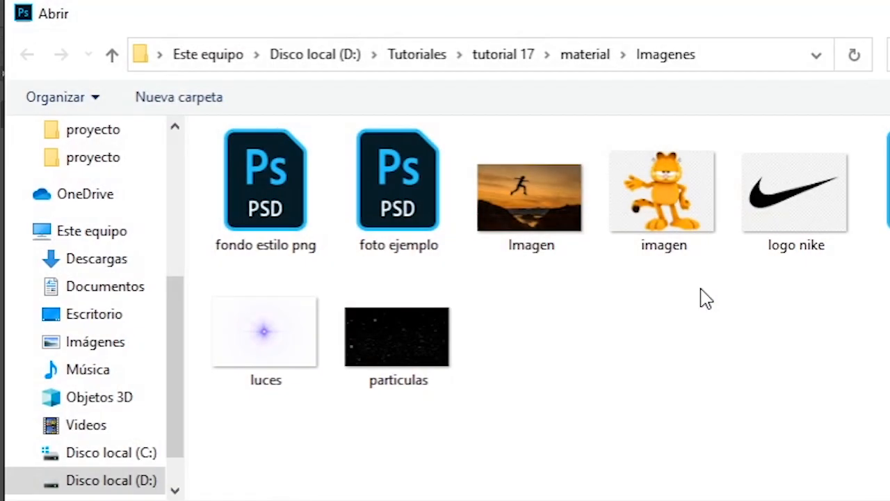
pyautogui.click(653, 205)
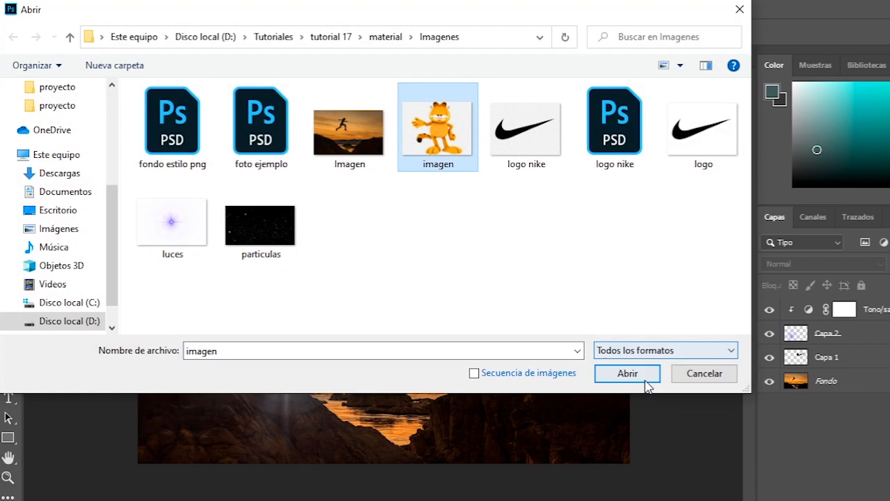
pyautogui.click(646, 379)
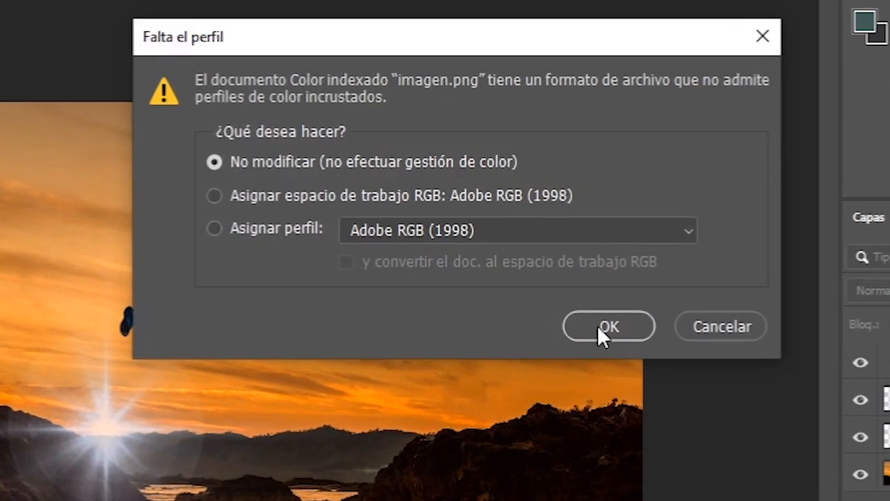
pyautogui.click(598, 326)
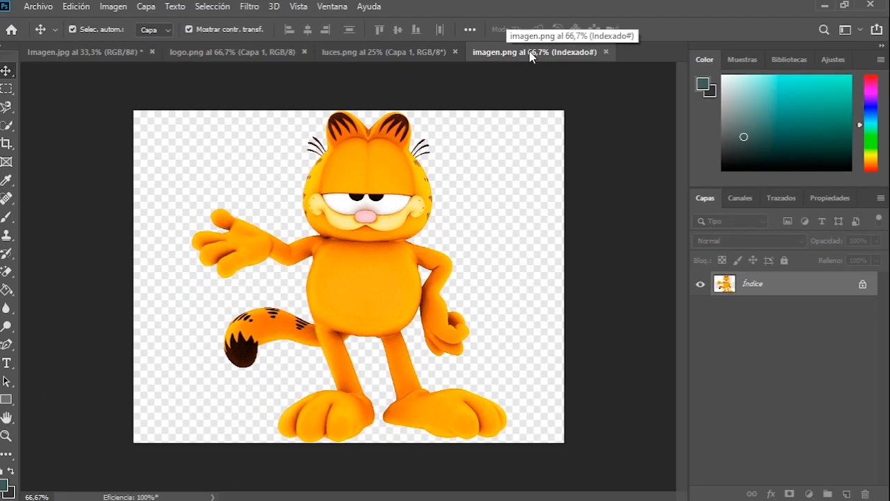
# Step: Try to copy the indexed-colour Garfield image into the sunset composite
pyautogui.moveTo(521, 59); pyautogui.dragTo(349, 140)
pyautogui.moveTo(383, 272); pyautogui.dragTo(276, 265)
pyautogui.moveTo(485, 145); pyautogui.dragTo(229, 62)
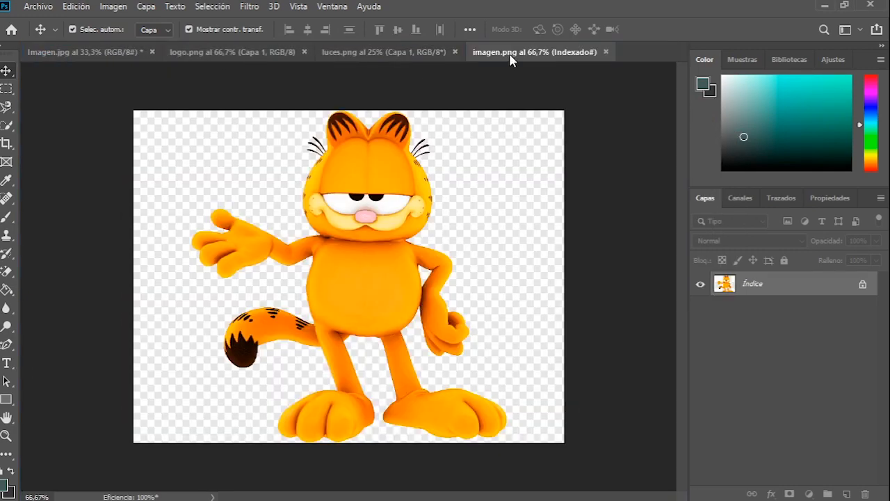
# Step: Place the imagen.png document right after Imagen.jpg and convert its colour mode to Color RGB
pyautogui.moveTo(509, 61); pyautogui.dragTo(198, 56)
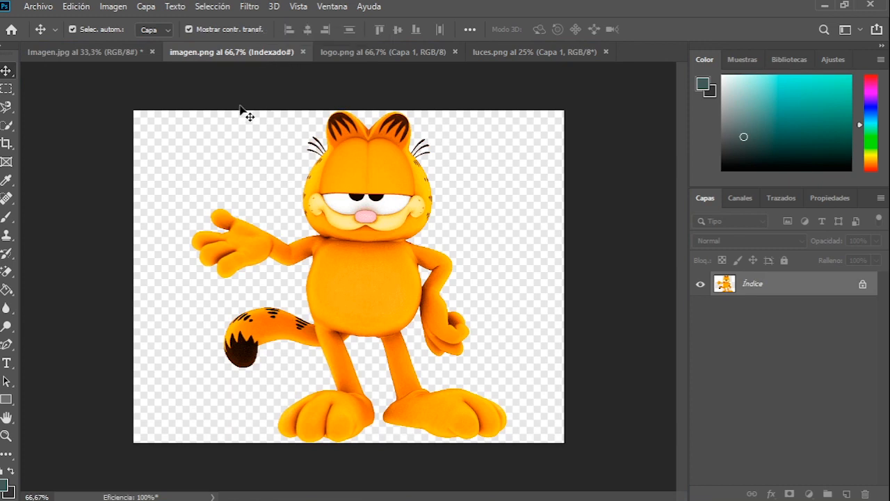
pyautogui.click(113, 7)
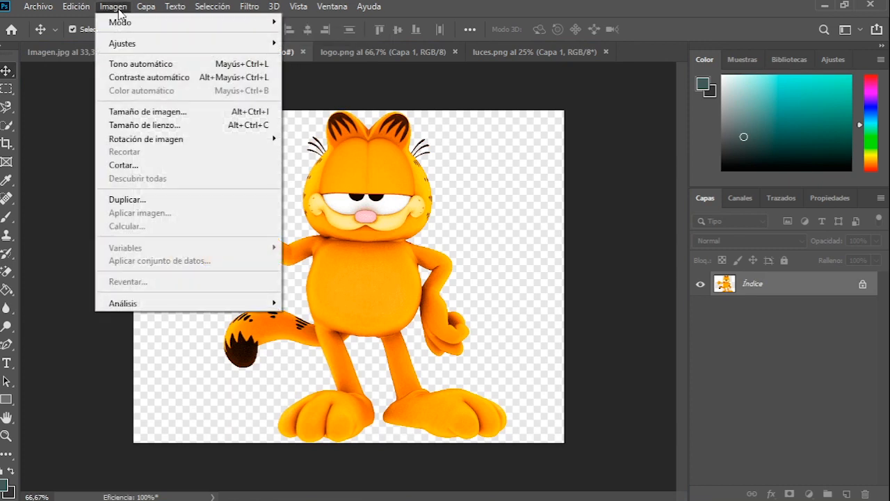
pyautogui.moveTo(261, 45)
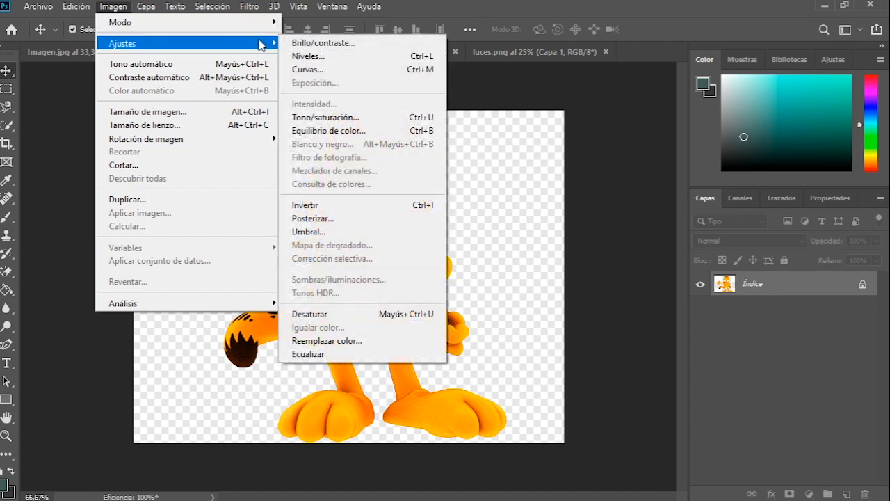
pyautogui.moveTo(226, 24)
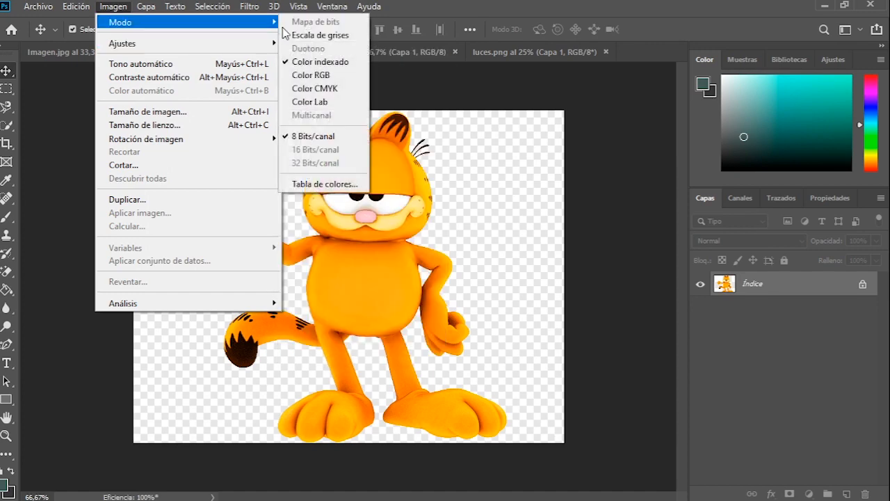
pyautogui.click(325, 77)
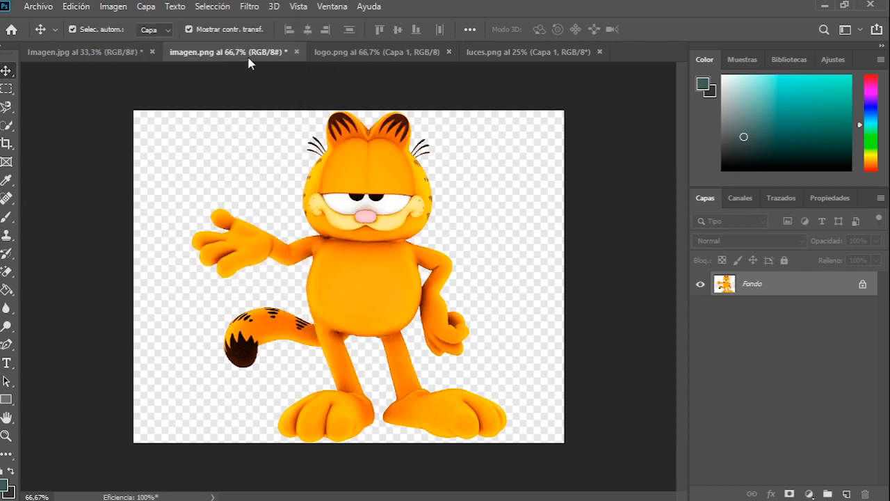
# Step: Copy the Garfield image into the sunset composite as a layer, return to Imagen.jpg and centre the layer over the photo
pyautogui.moveTo(244, 61); pyautogui.dragTo(382, 117)
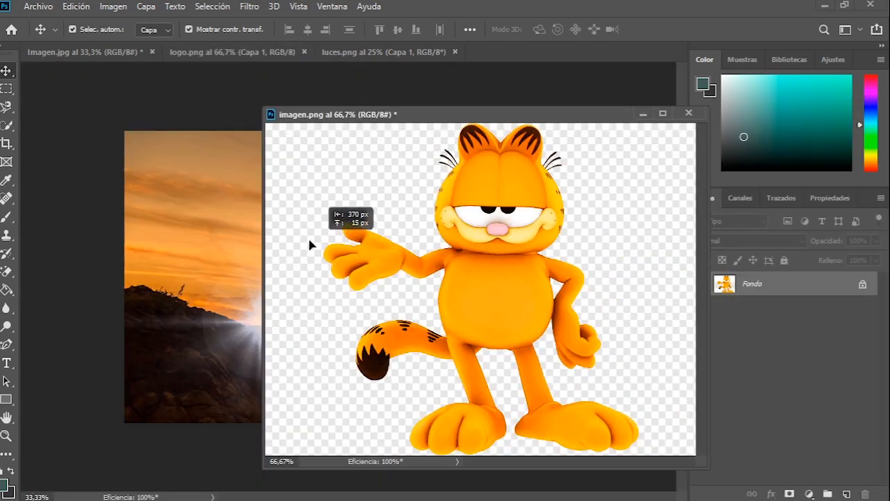
pyautogui.moveTo(198, 247); pyautogui.dragTo(198, 247)
pyautogui.moveTo(470, 114); pyautogui.dragTo(530, 52)
pyautogui.click(142, 54)
pyautogui.moveTo(226, 263); pyautogui.dragTo(372, 264)
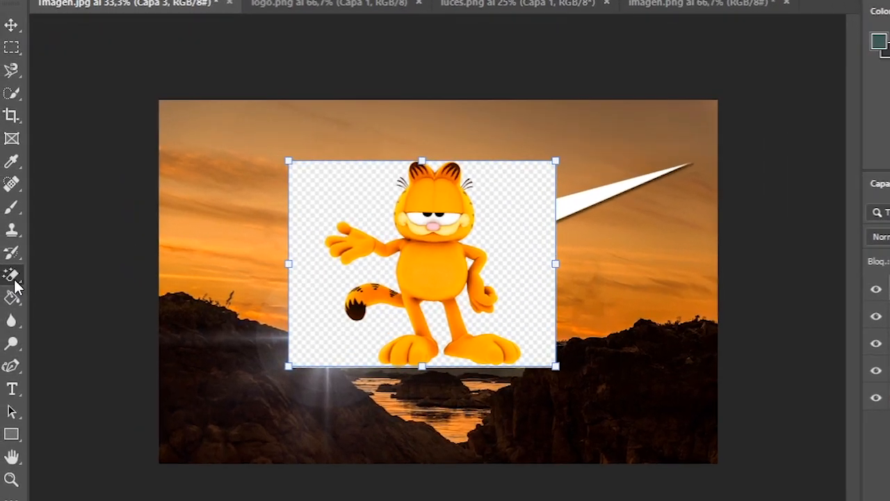
# Step: Erase the checkered background around Garfield with the Magic Eraser and move the figure to the photo's lower right, below the logo
pyautogui.rightClick(6, 271)
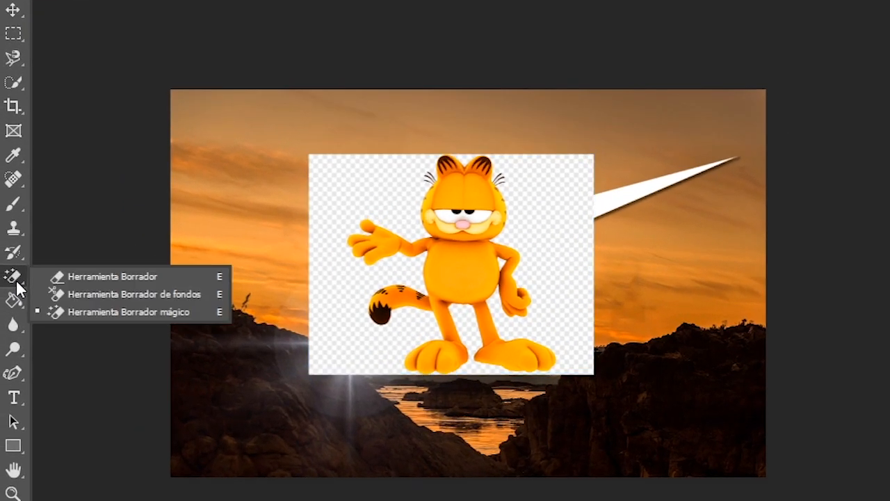
pyautogui.click(129, 312)
pyautogui.click(358, 201)
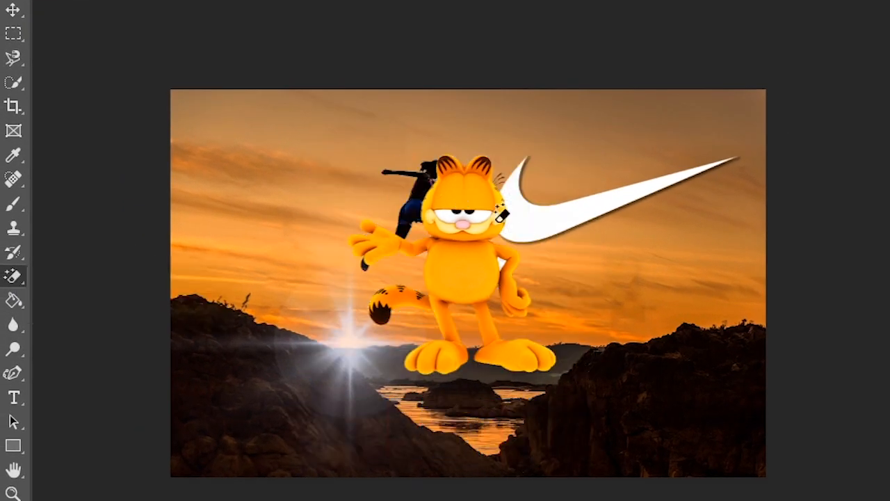
pyautogui.click(12, 10)
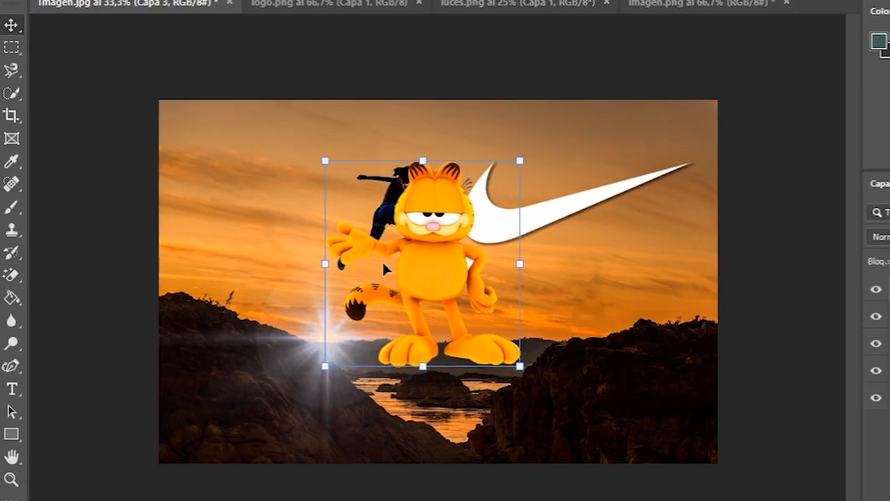
pyautogui.moveTo(382, 260); pyautogui.dragTo(575, 334)
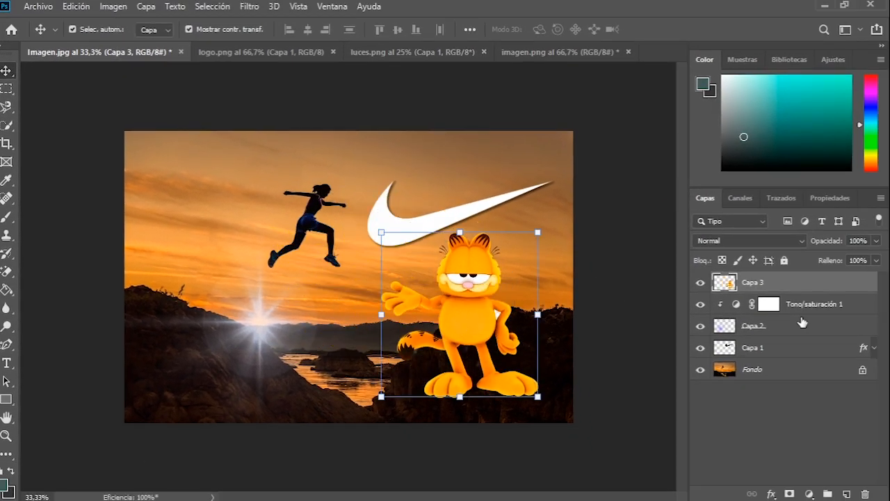
# Step: Add a Curves adjustment clipped to the Garfield layer and shape a contrast S-curve with a shadow point at input 63, output 45
pyautogui.click(808, 494)
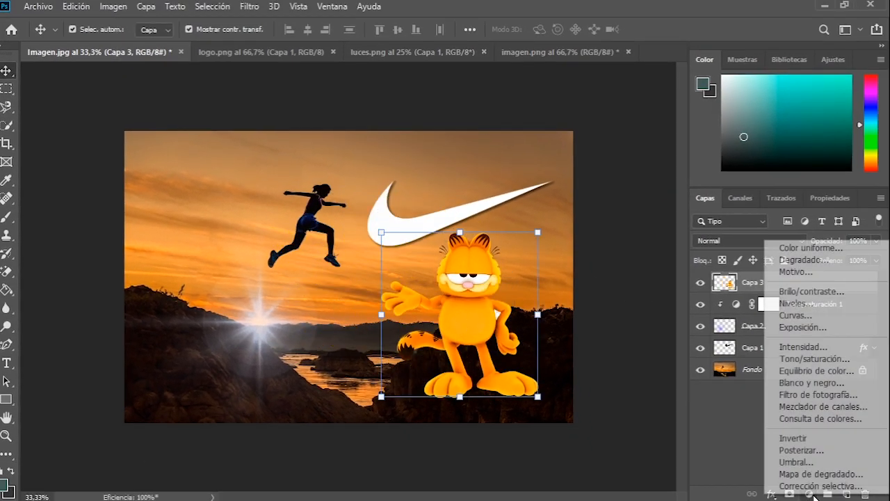
pyautogui.click(815, 316)
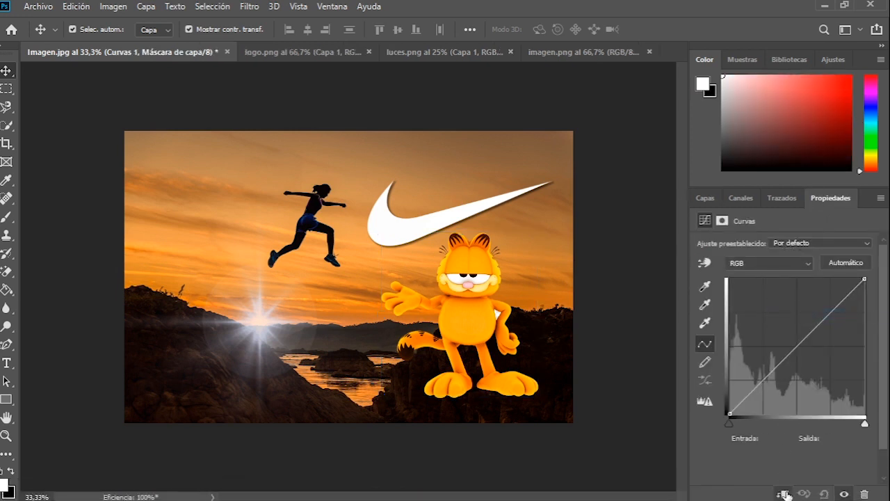
pyautogui.click(799, 344)
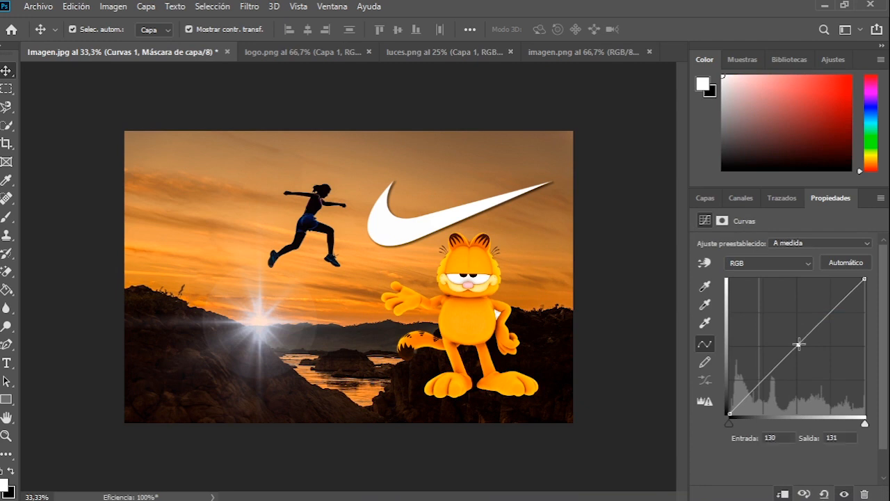
pyautogui.click(830, 316)
pyautogui.moveTo(833, 319); pyautogui.dragTo(817, 311)
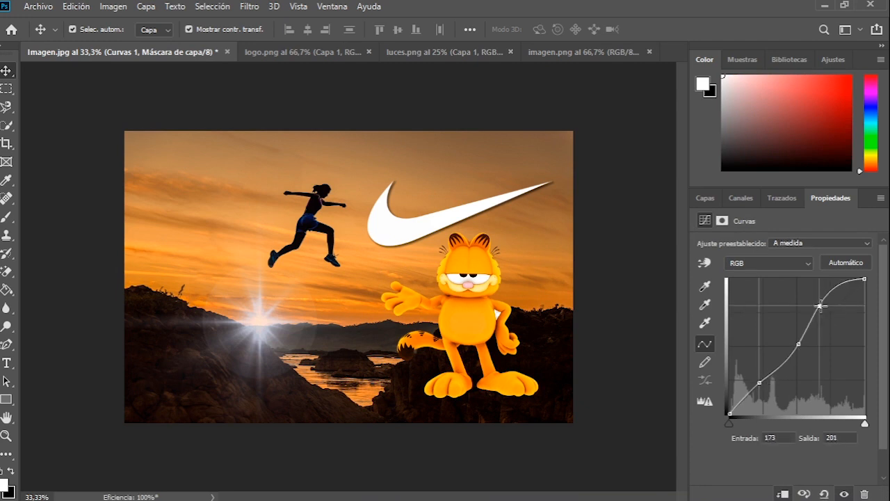
pyautogui.moveTo(762, 385); pyautogui.dragTo(764, 391)
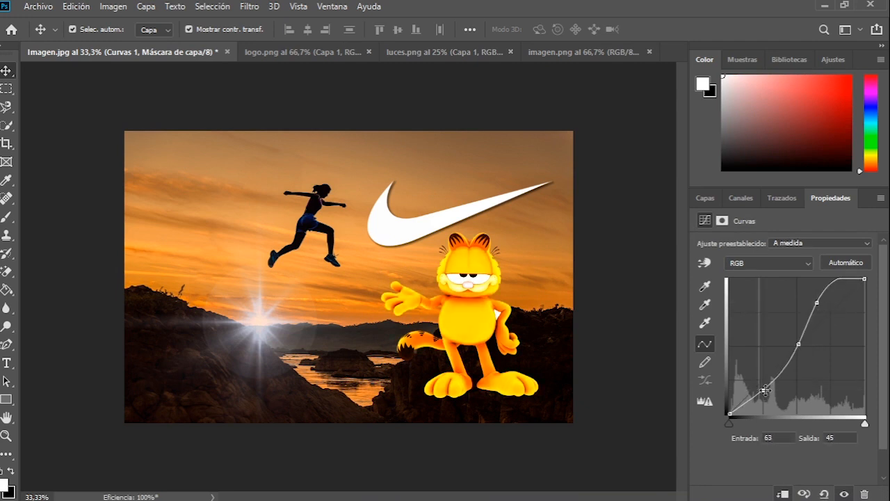
pyautogui.click(705, 197)
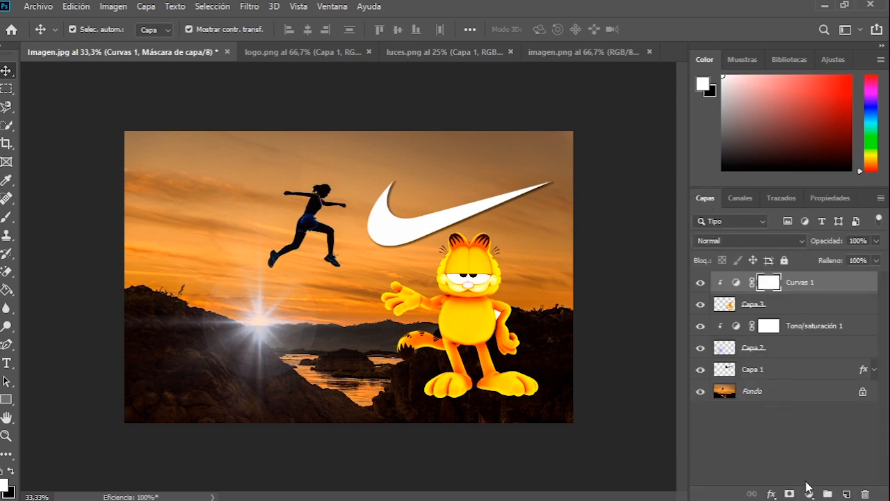
# Step: Add a Hue/Saturation adjustment clipped to the Garfield layer with hue -80, saturation -2 and lightness +17
pyautogui.click(808, 492)
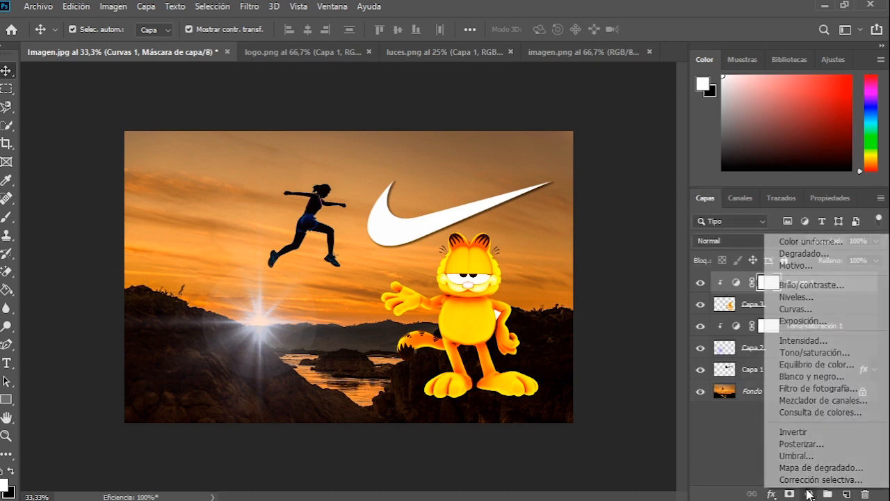
pyautogui.click(812, 353)
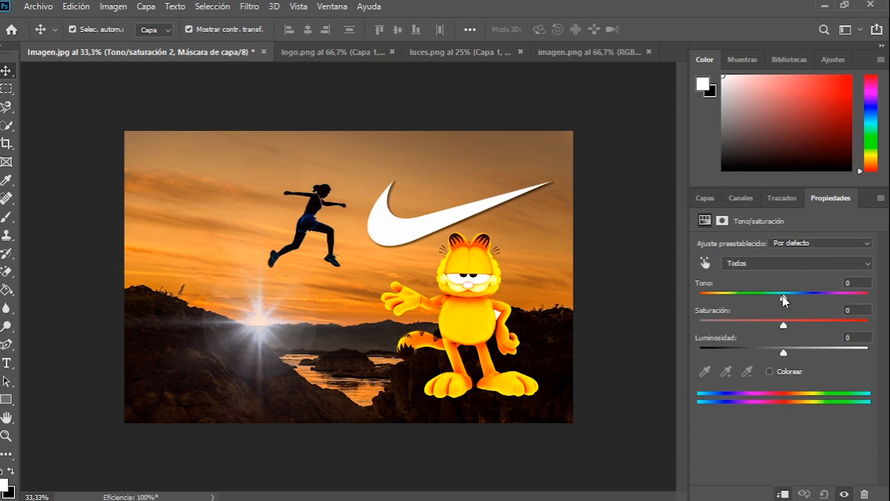
pyautogui.moveTo(783, 298); pyautogui.dragTo(733, 298)
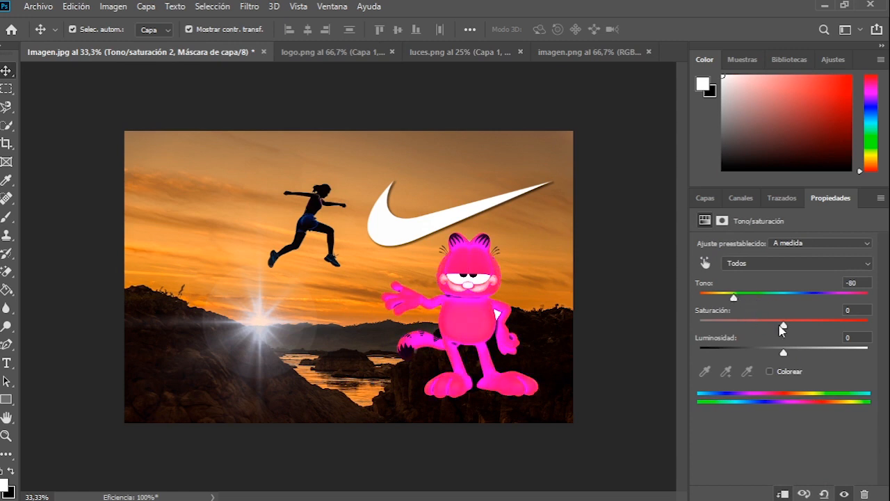
pyautogui.moveTo(782, 327); pyautogui.dragTo(749, 327)
pyautogui.moveTo(776, 346); pyautogui.dragTo(798, 351)
pyautogui.moveTo(751, 326); pyautogui.dragTo(788, 323)
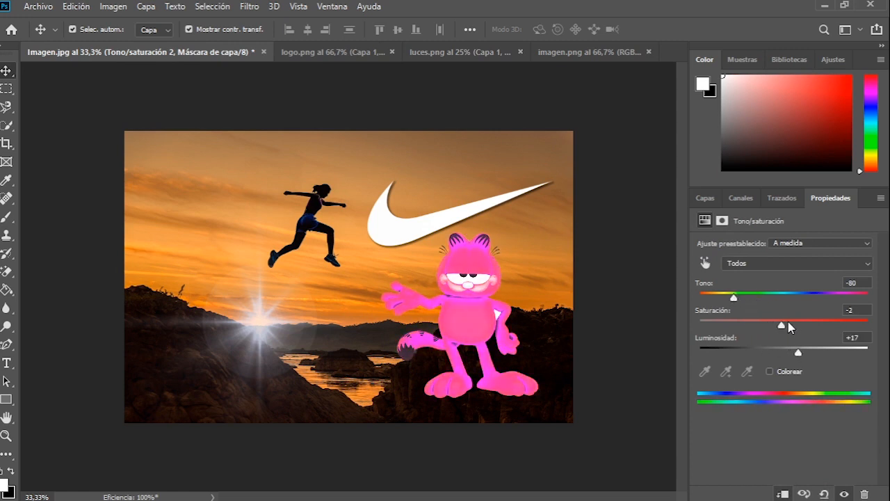
pyautogui.click(705, 197)
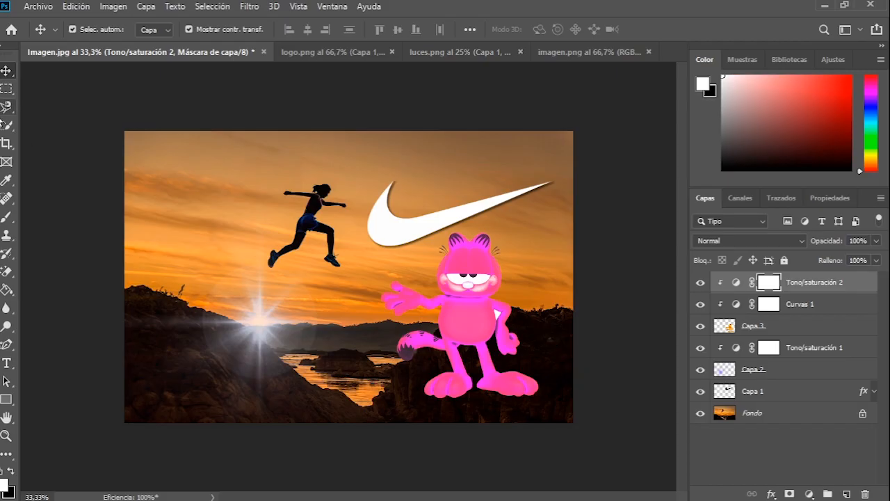
# Step: Open particulas.jpg from the Imagenes folder, leaving its colour profile unmodified
pyautogui.click(35, 6)
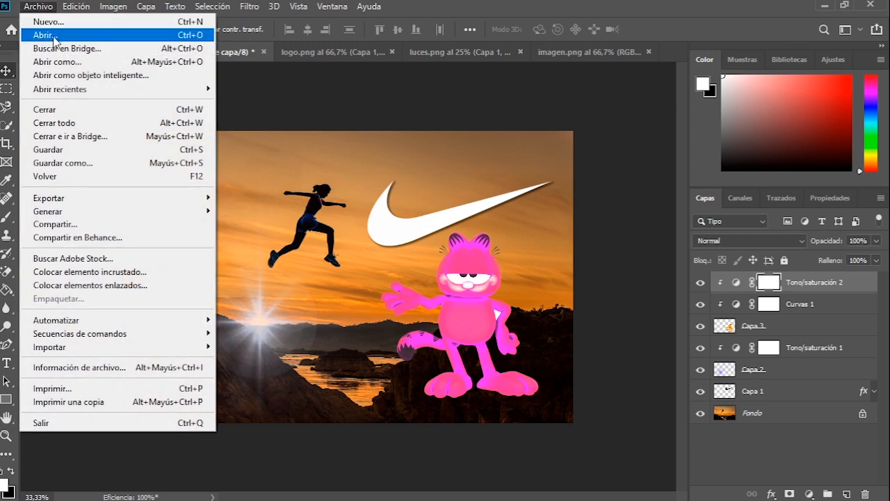
pyautogui.click(50, 37)
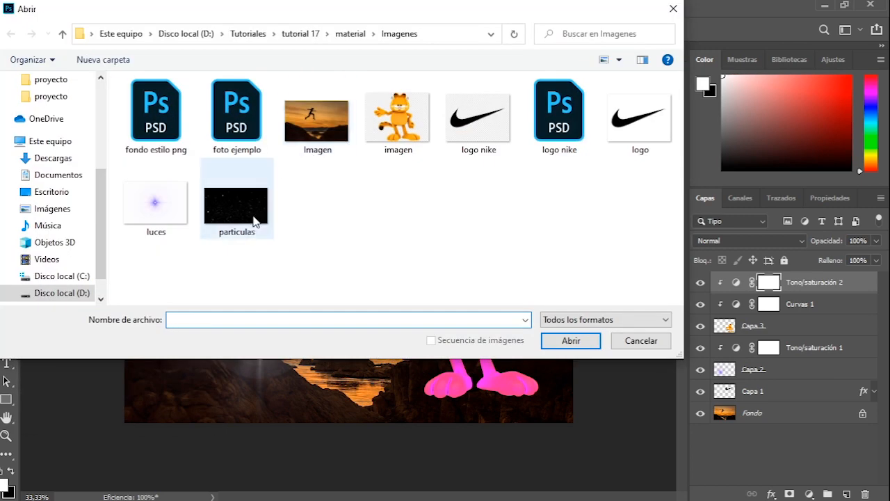
pyautogui.click(255, 222)
pyautogui.click(568, 340)
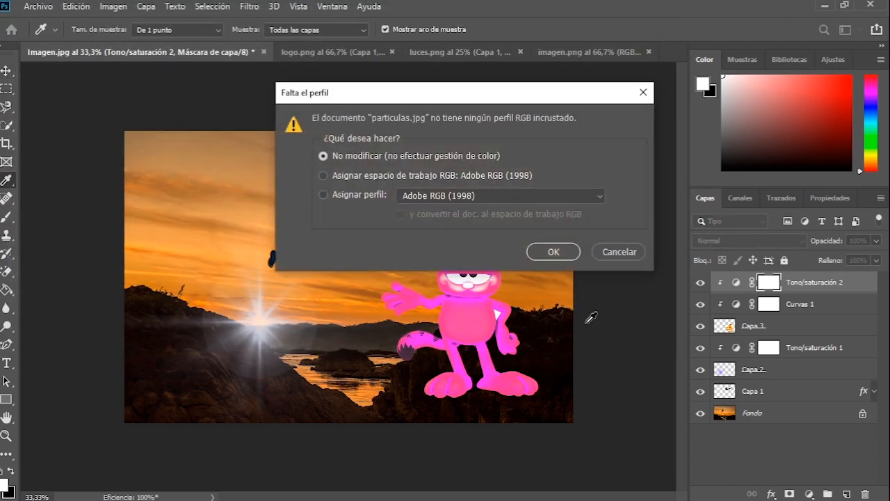
pyautogui.click(554, 252)
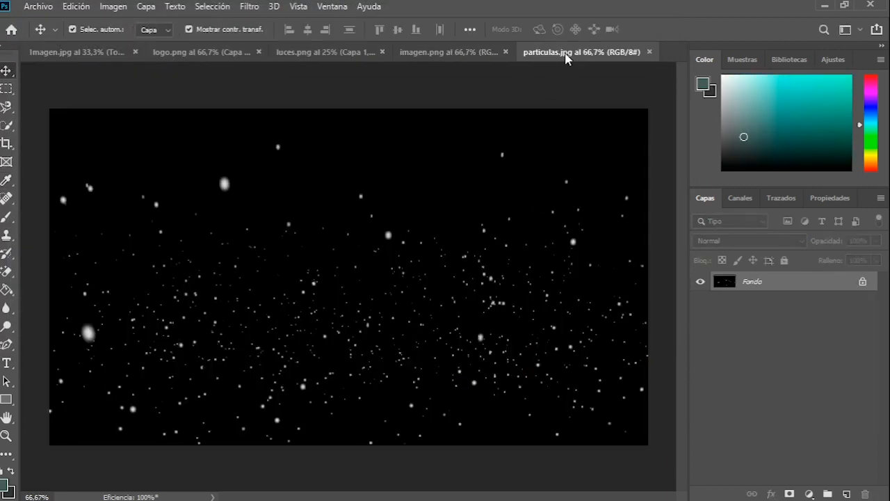
# Step: Copy the particle image into the sunset composite as a layer and position it along the photo's bottom edge, left of Garfield's body
pyautogui.moveTo(566, 59); pyautogui.dragTo(578, 105)
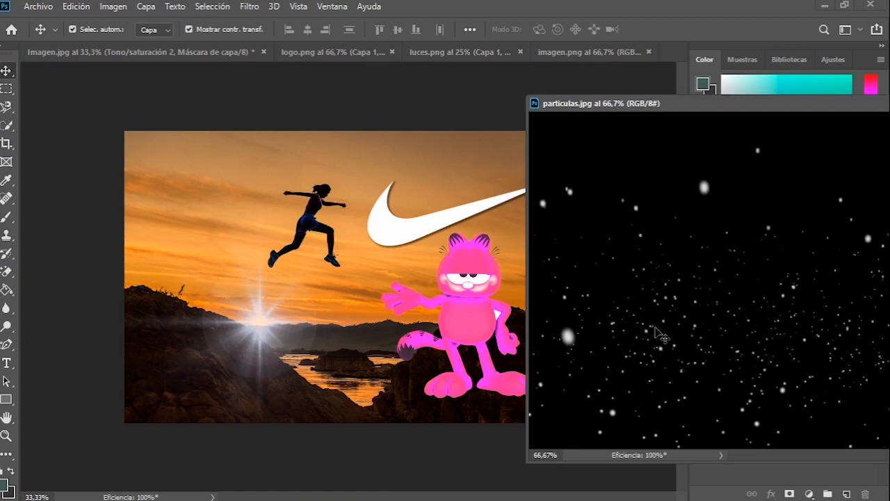
pyautogui.moveTo(661, 337); pyautogui.dragTo(358, 358)
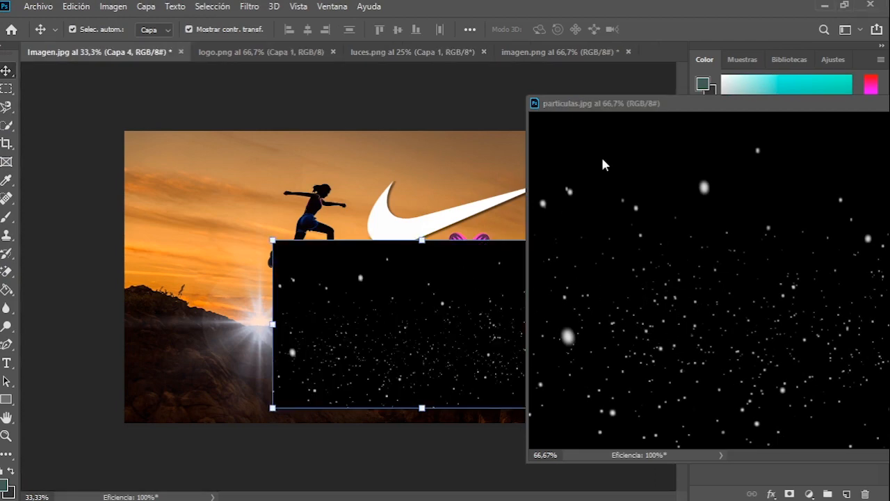
pyautogui.moveTo(681, 109); pyautogui.dragTo(77, 59)
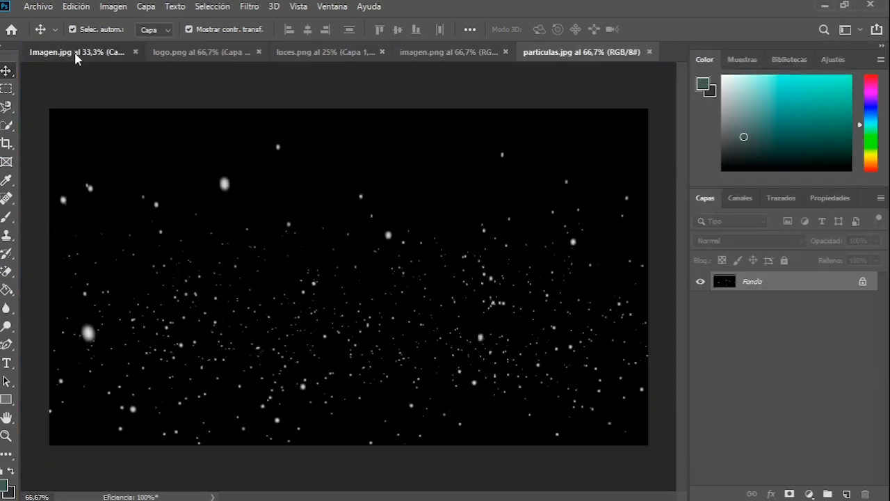
pyautogui.click(77, 53)
pyautogui.moveTo(431, 313); pyautogui.dragTo(306, 331)
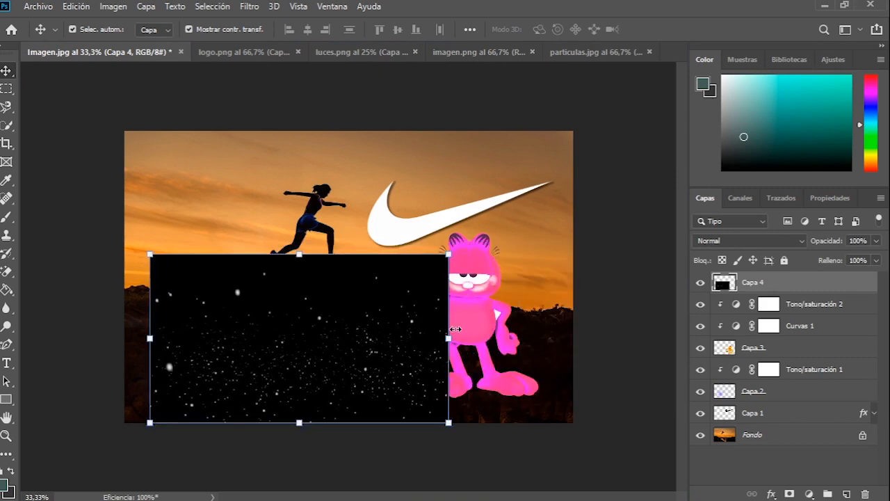
# Step: Set the particle layer's blend mode to Sobreexponer color (Color Dodge), shift it to the photo's lower left and start a free transform
pyautogui.click(716, 241)
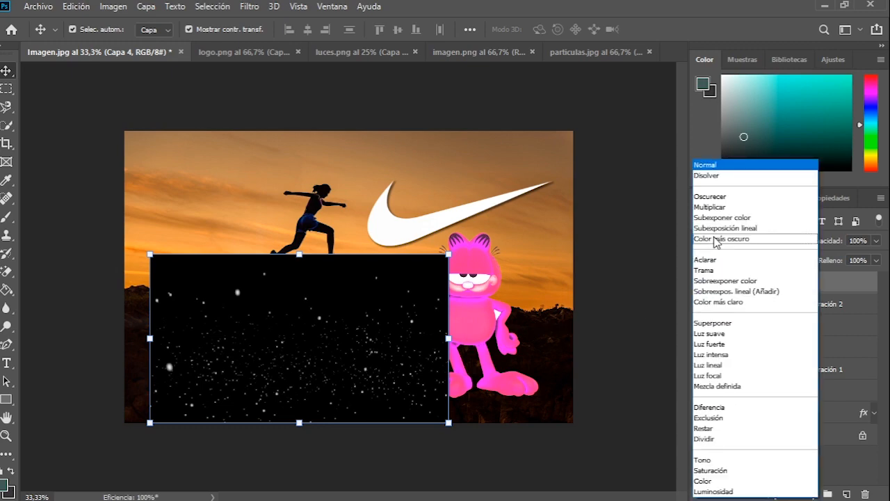
pyautogui.click(710, 284)
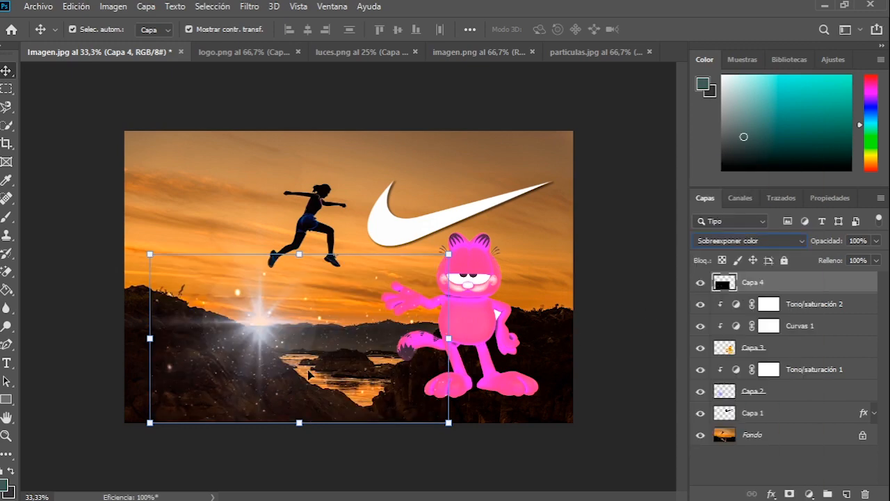
pyautogui.moveTo(311, 375); pyautogui.dragTo(337, 379)
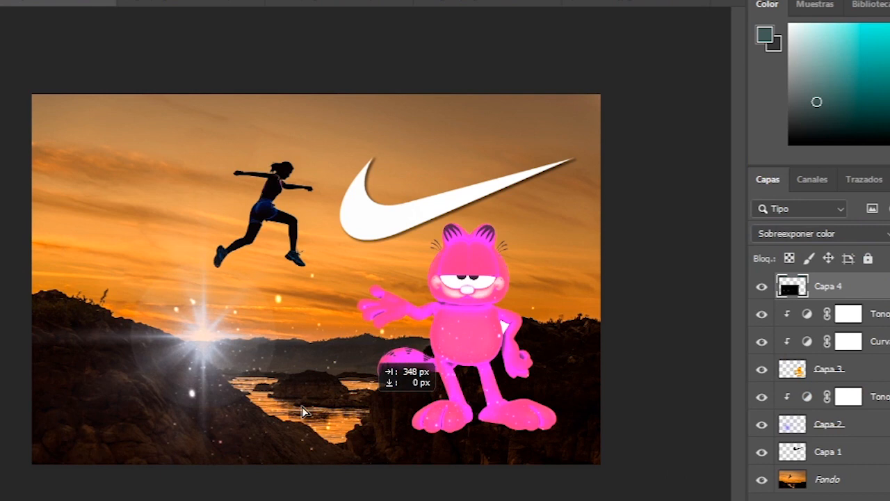
pyautogui.moveTo(302, 406); pyautogui.dragTo(232, 442)
pyautogui.hotkey('ctrl', 't')
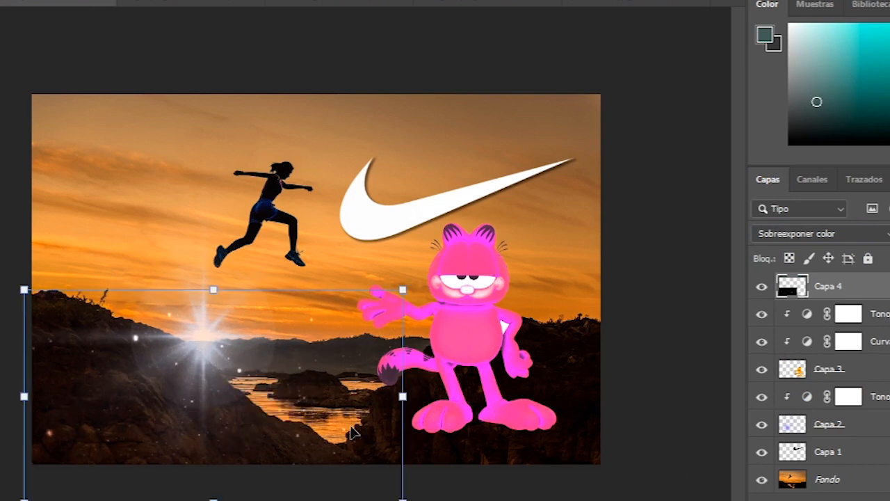